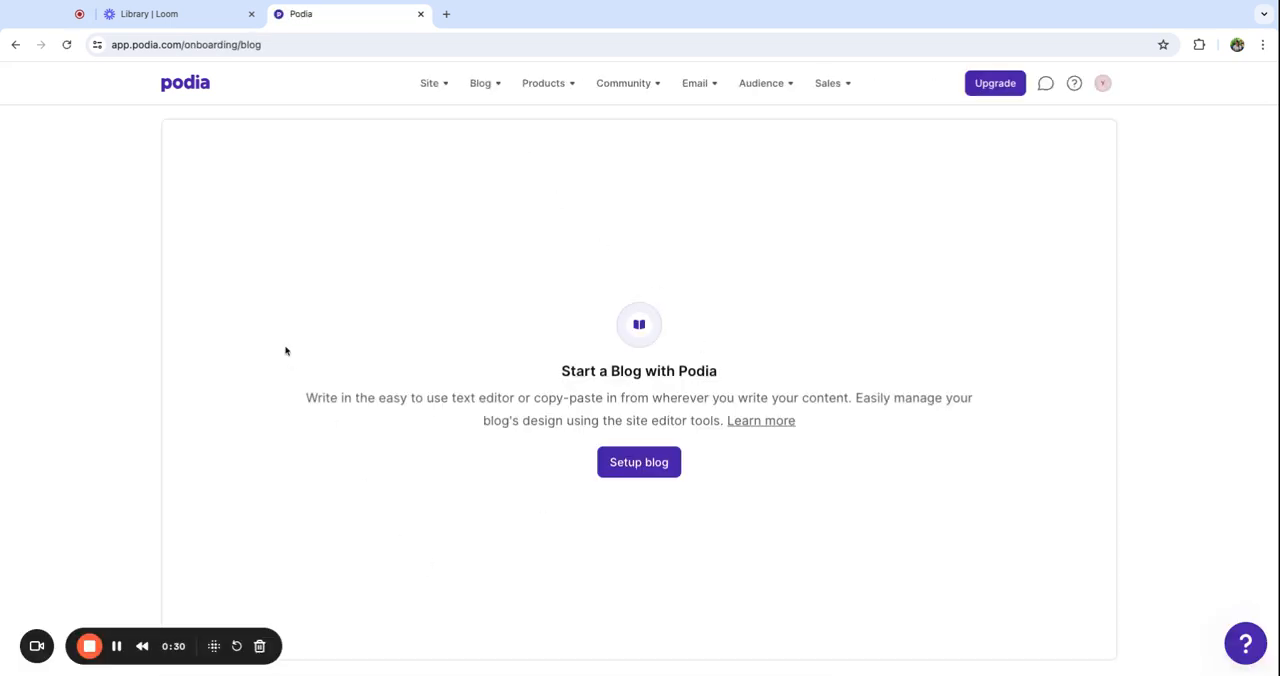
Set up the blog and open the post "6 blog post design elements for sharing images, videos, files, social posts, and more" for editing
click(637, 468)
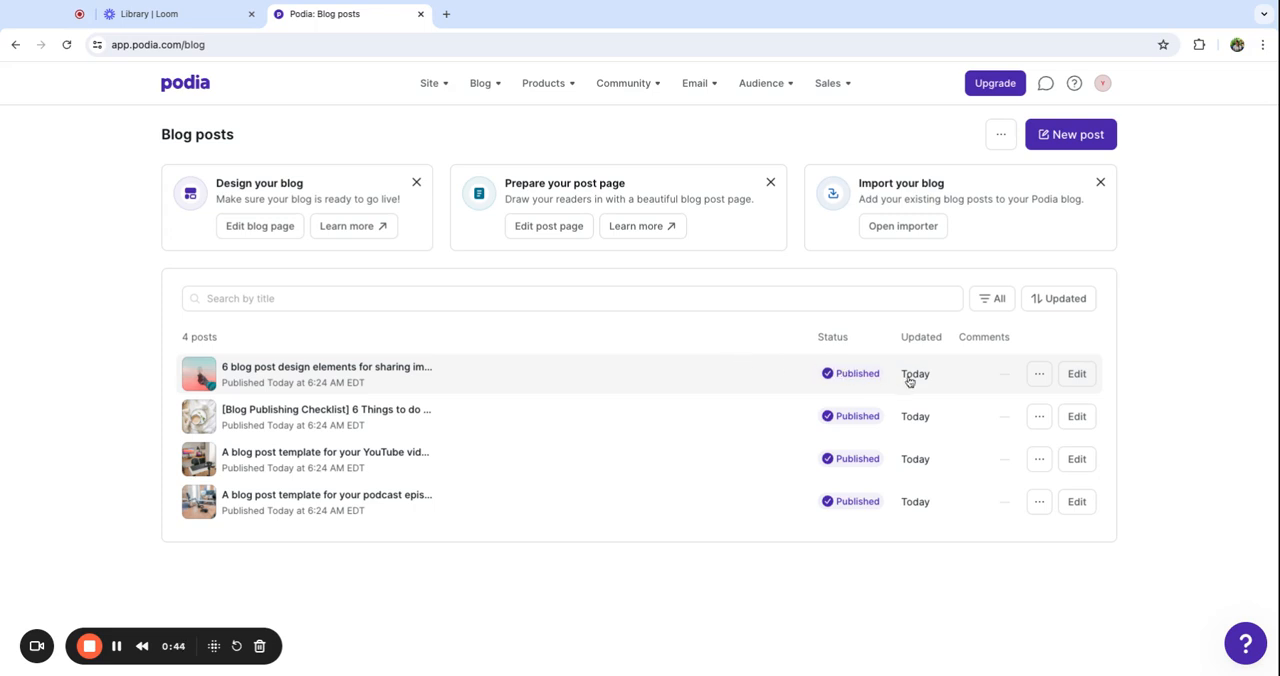
click(1038, 375)
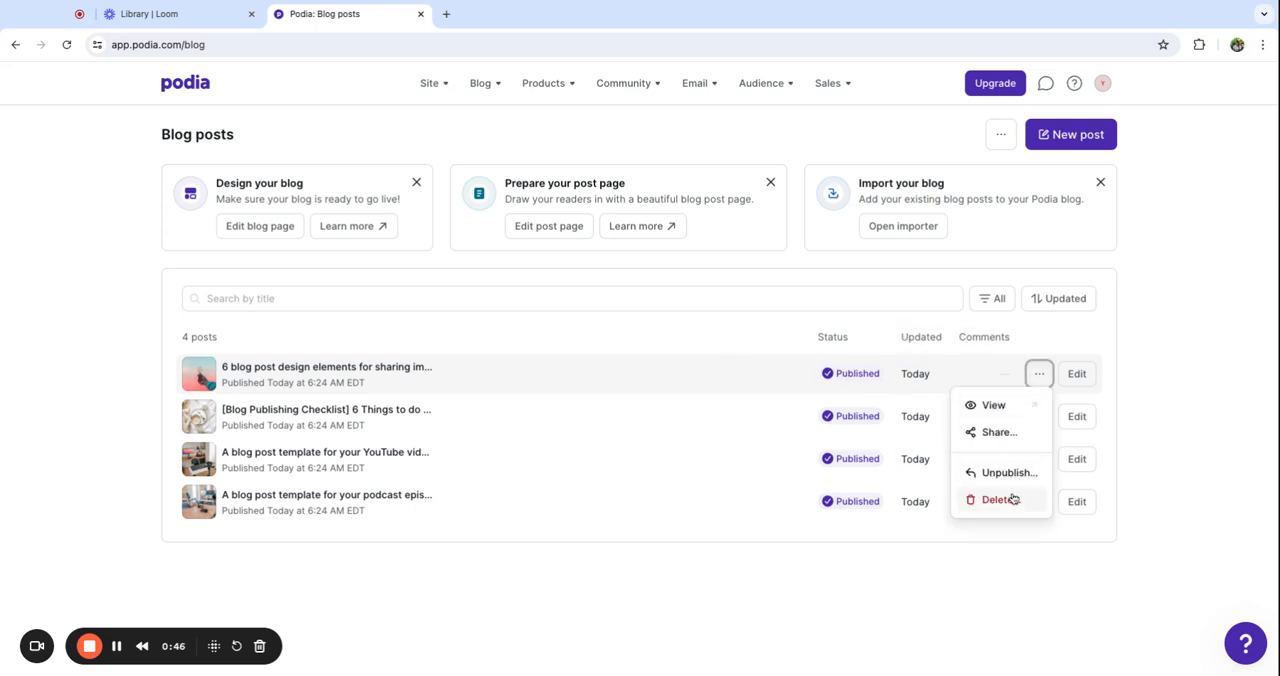
click(372, 368)
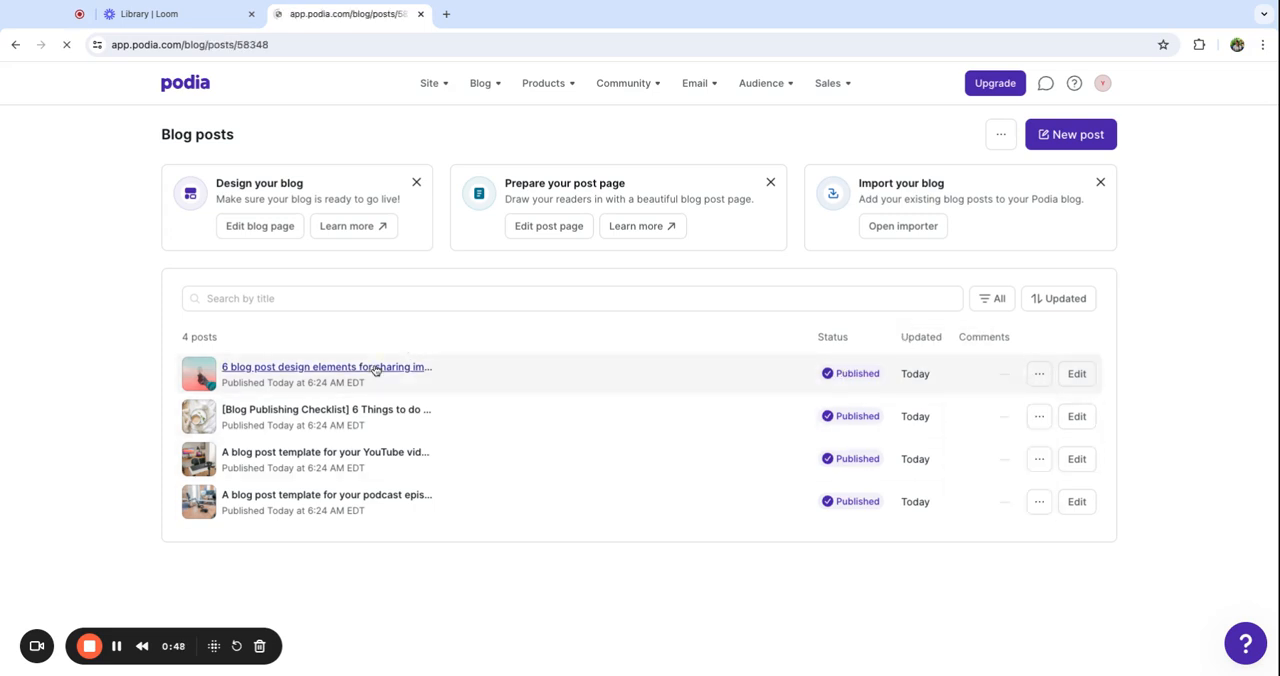
click(1093, 140)
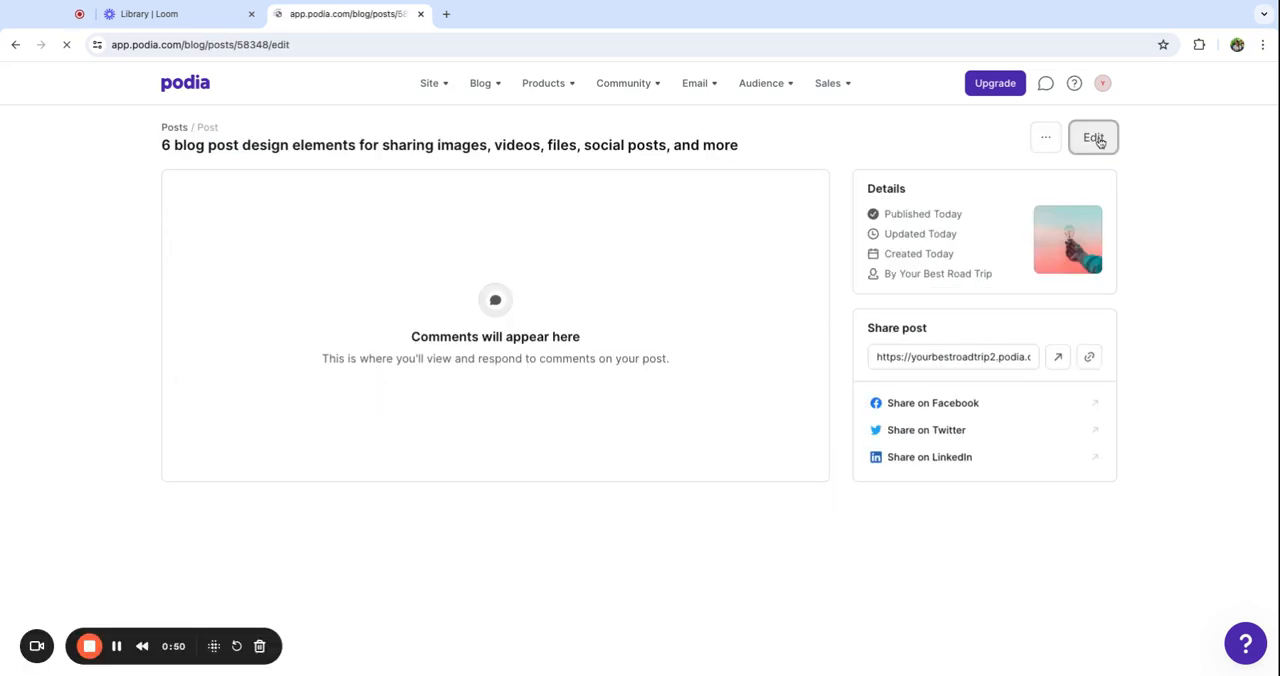
Review the sample post's body content along with its summary, details and SEO settings
scroll(400, 376, down, 15)
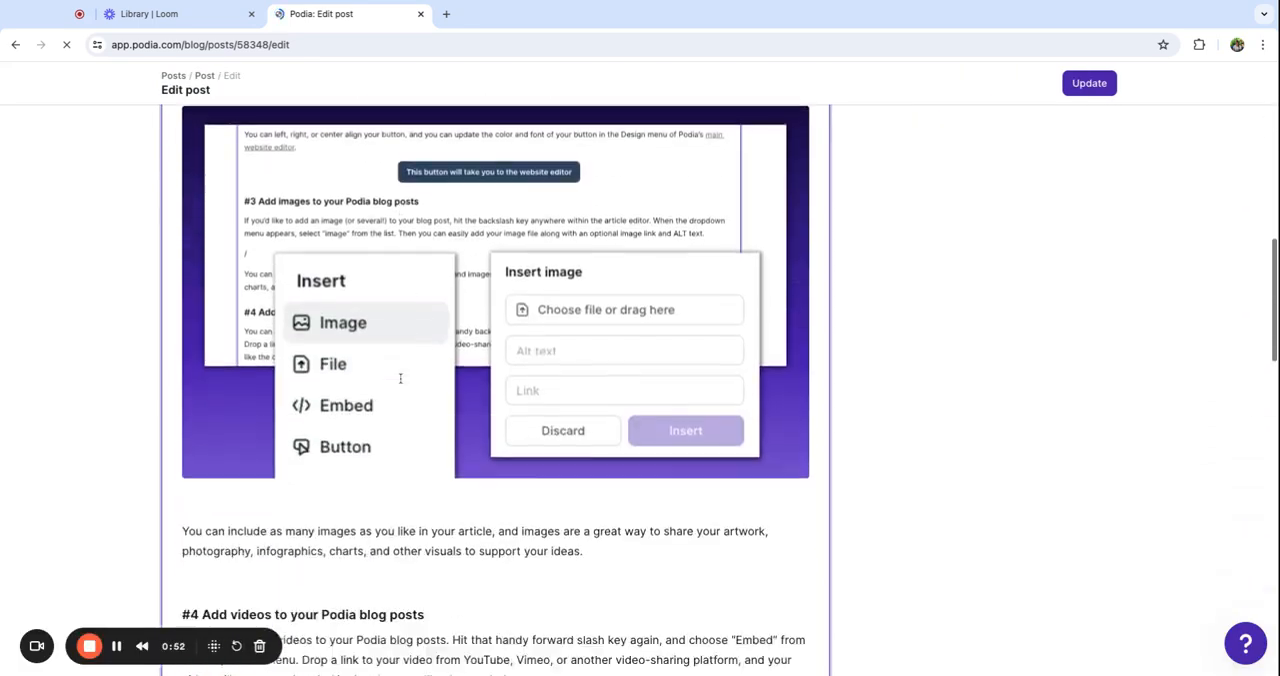
scroll(400, 378, up, 12)
scroll(400, 378, down, 5)
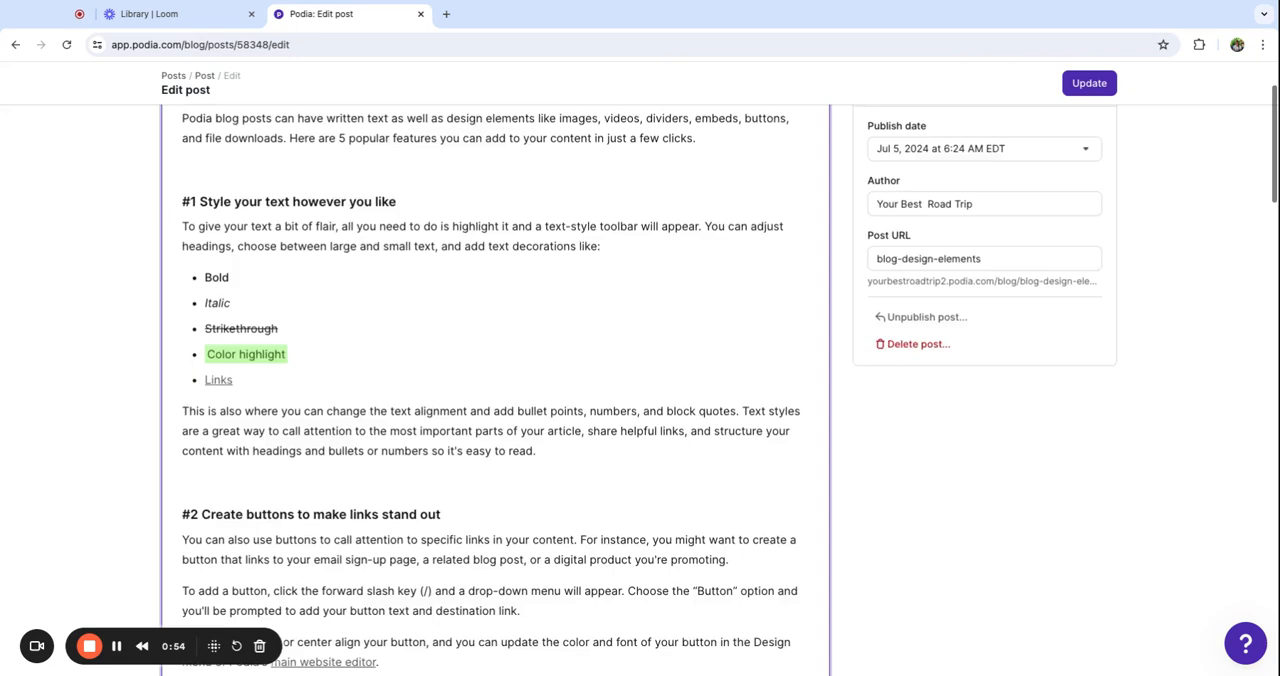
scroll(655, 254, down, 2)
scroll(655, 254, up, 6)
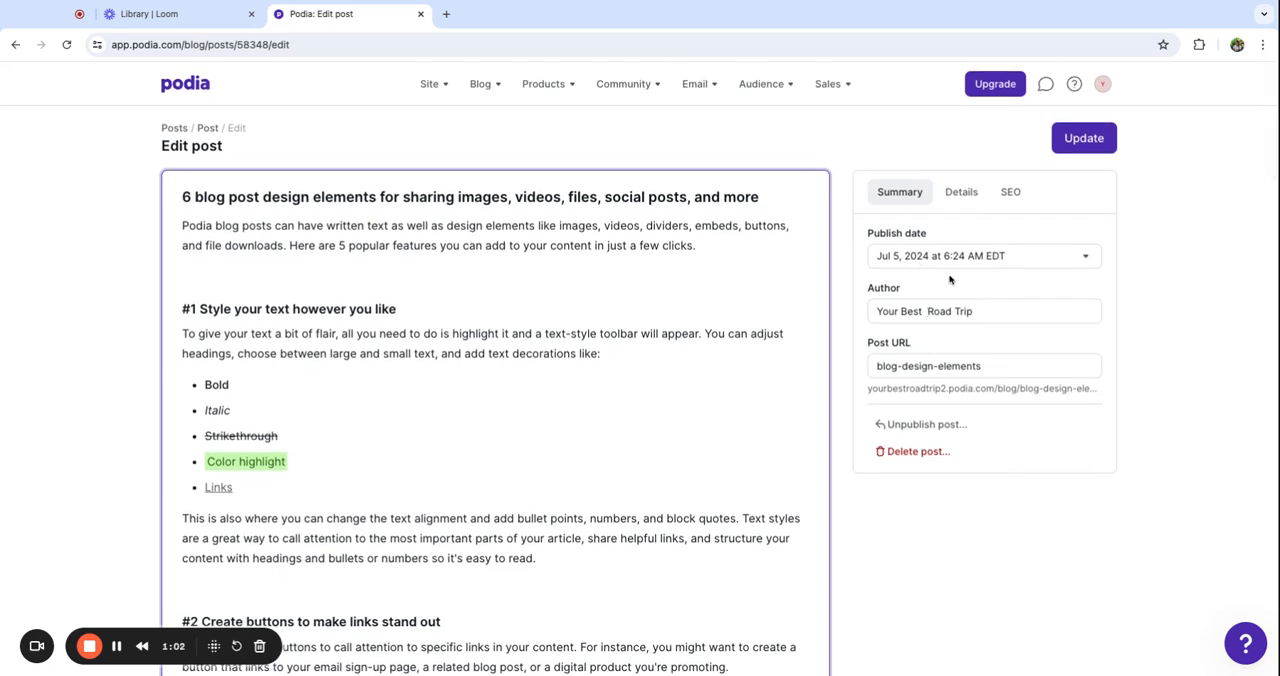
click(961, 193)
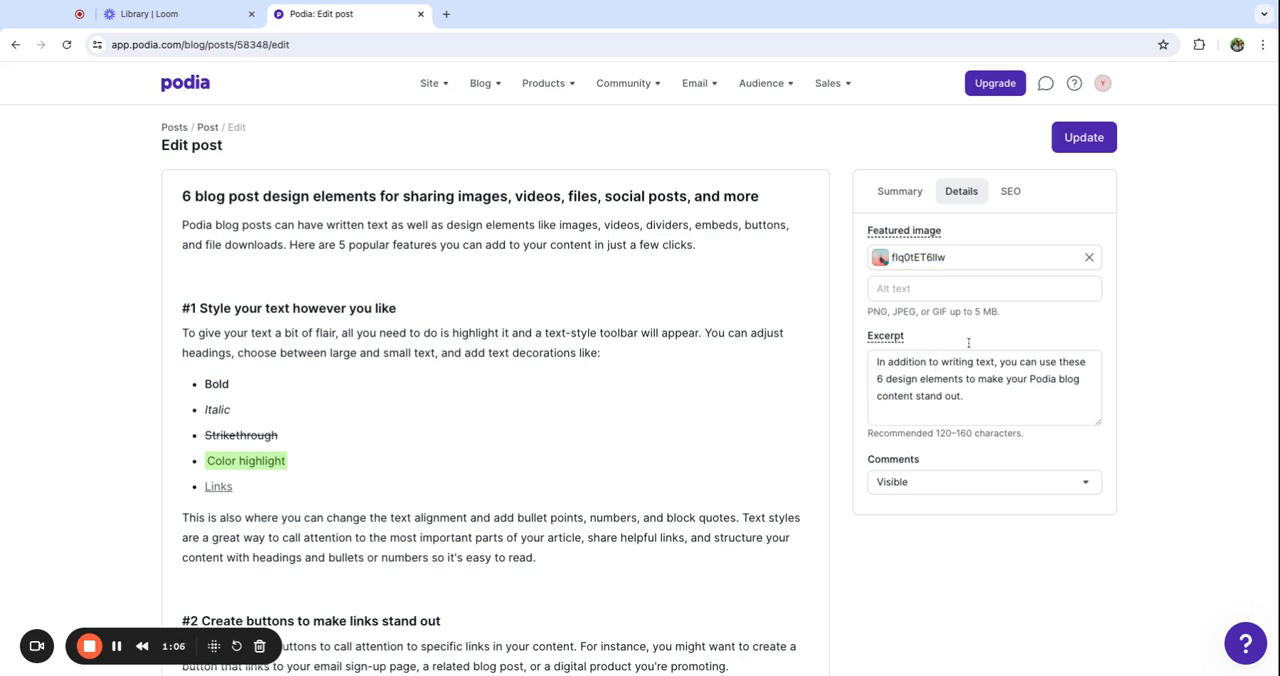
click(1012, 192)
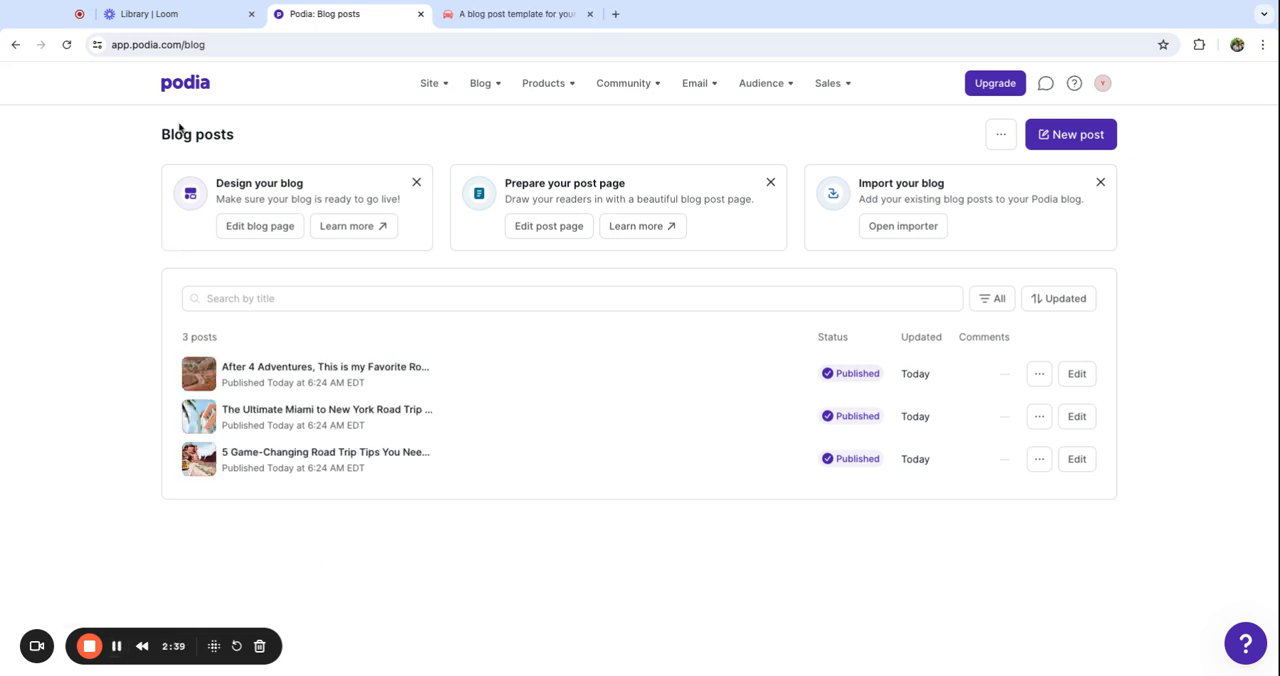
Open the site editor and switch from the homepage to the Blog page
click(440, 88)
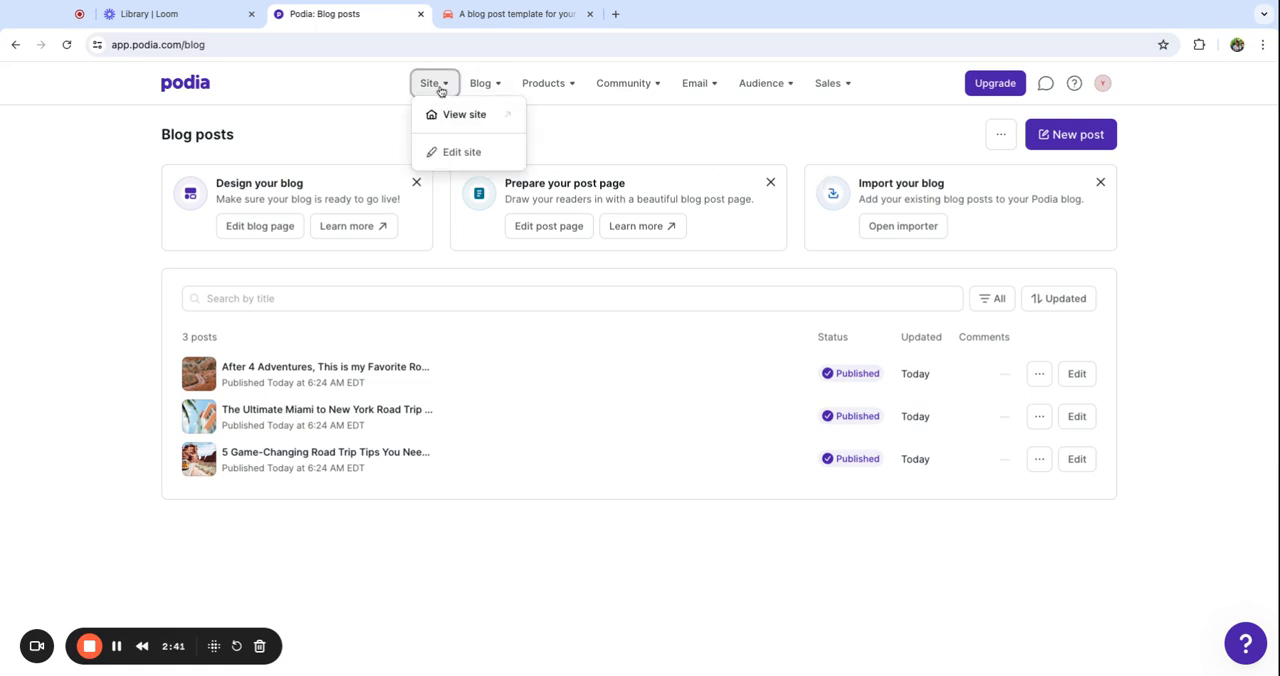
click(458, 152)
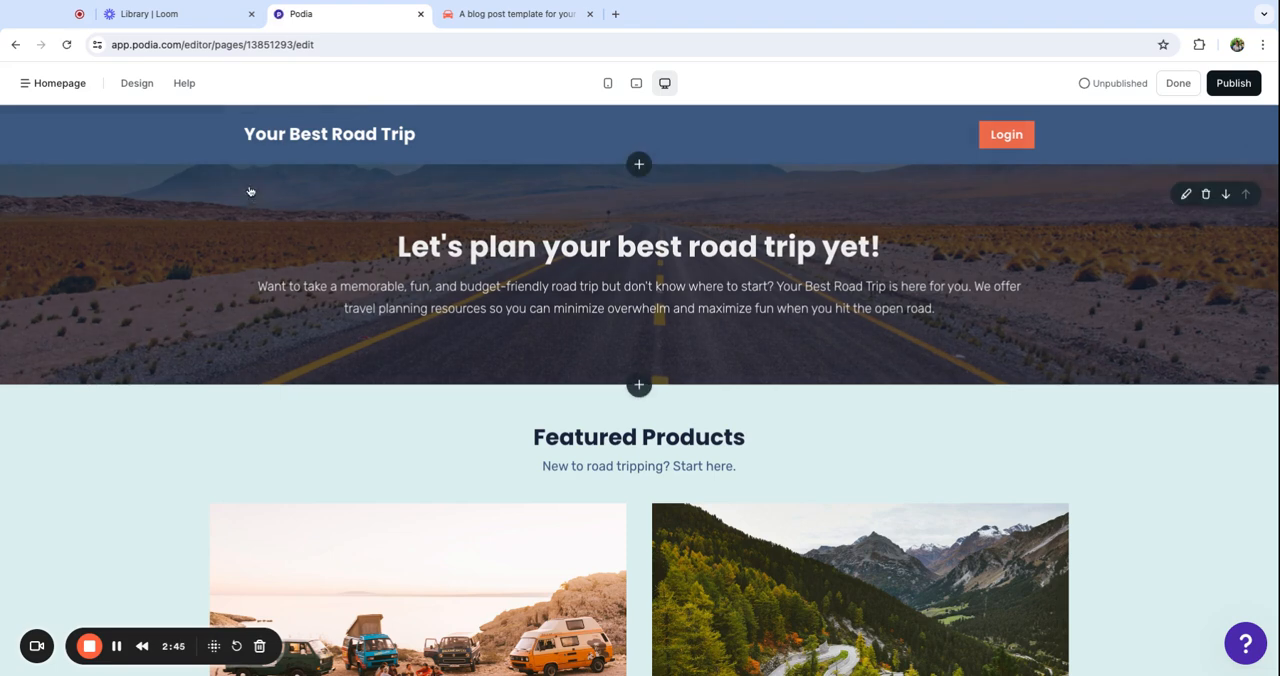
click(60, 83)
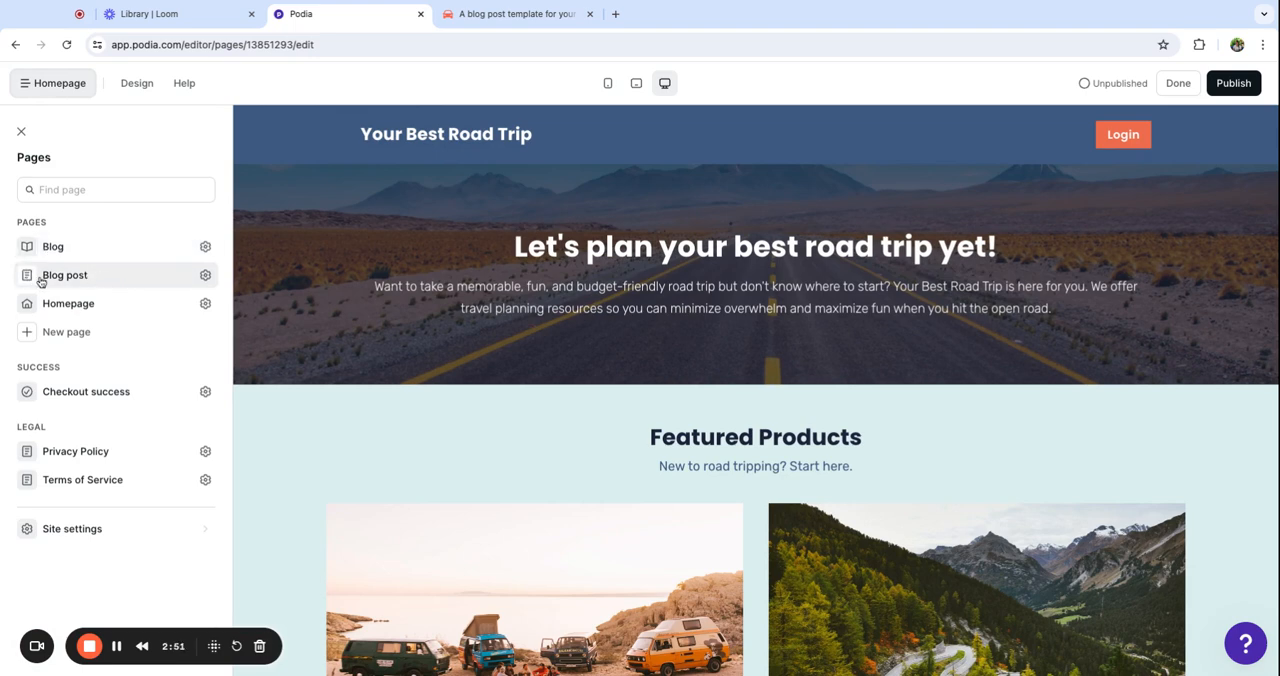
click(110, 254)
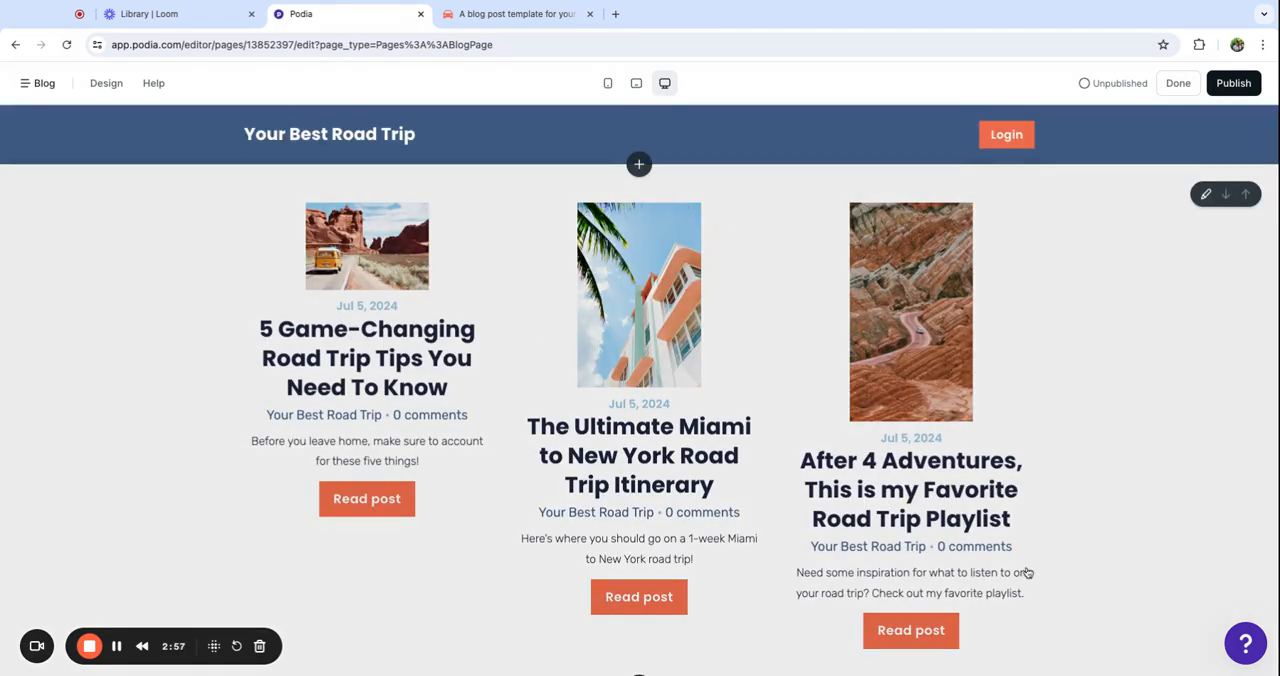
scroll(1043, 505, down, 1)
scroll(1043, 505, up, 1)
Give the Posts section on the Blog page the title "Blog Posts"
click(237, 250)
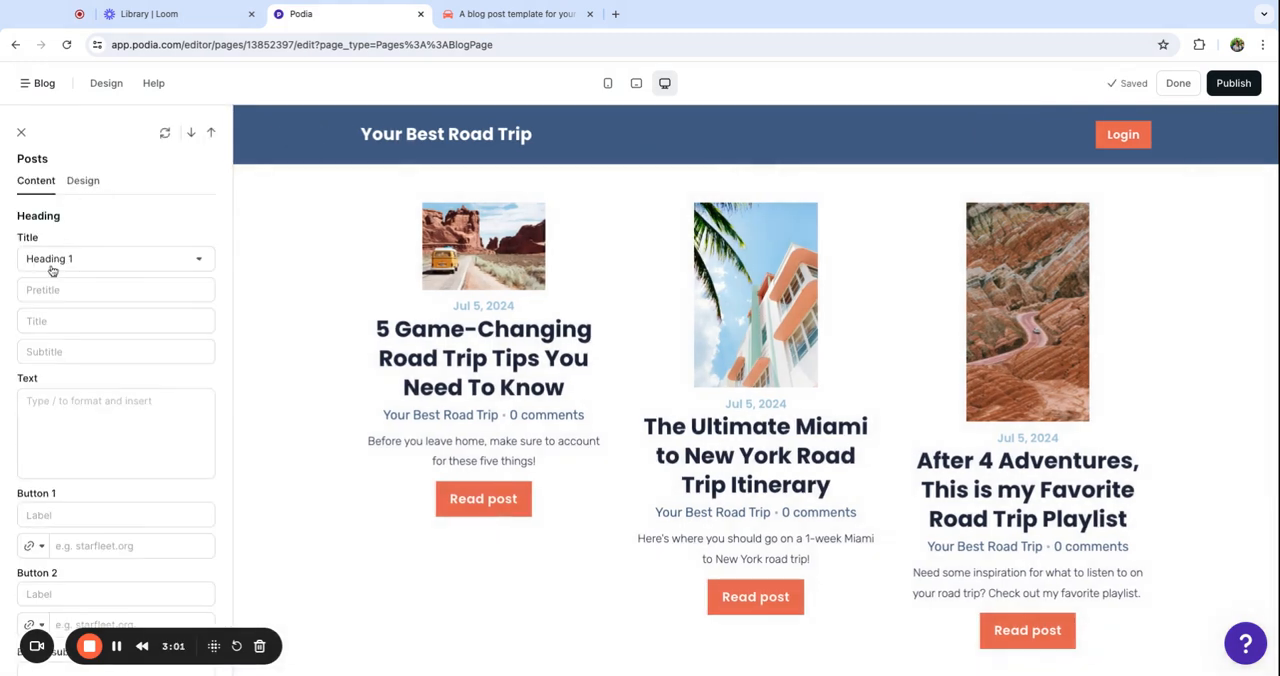
click(52, 323)
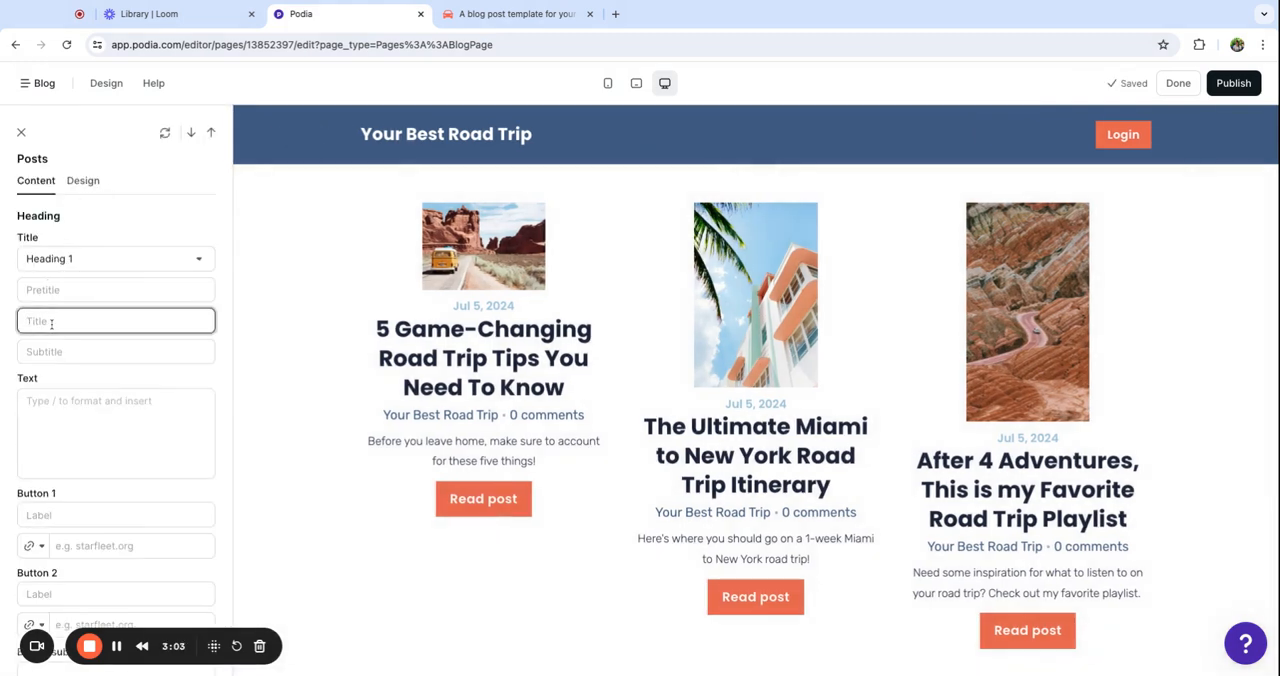
text(Blog Posts)
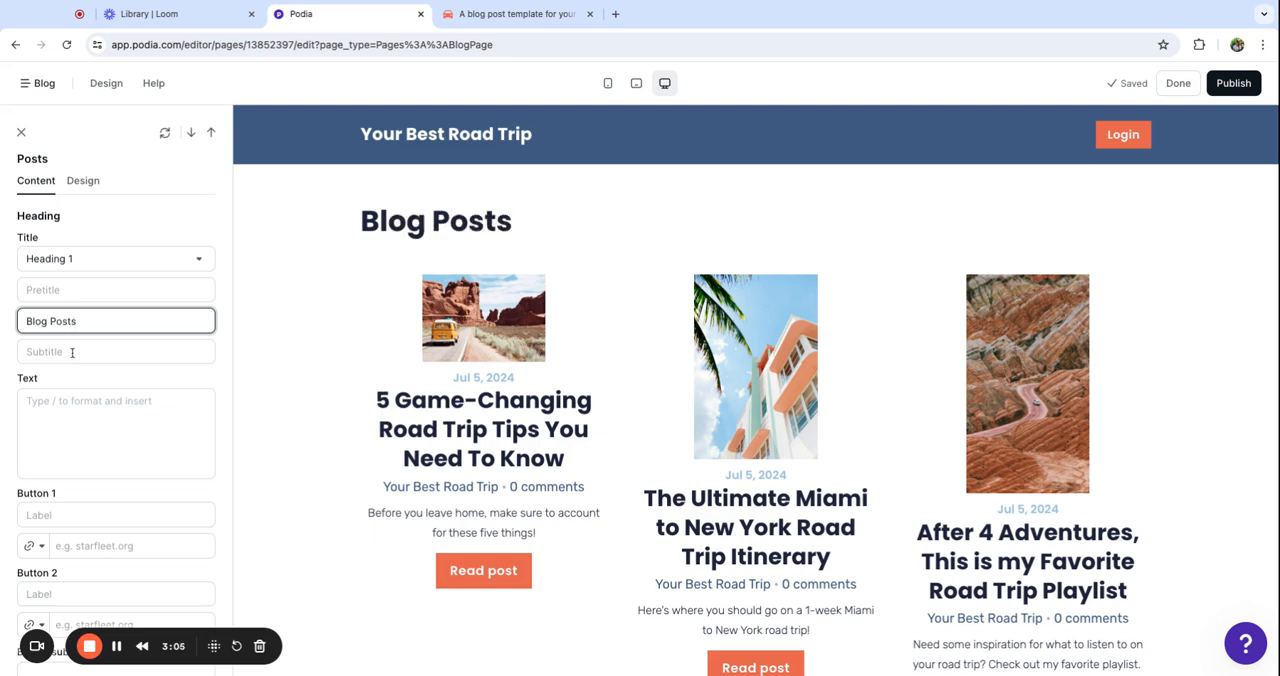
click(43, 409)
Hide the author and comment count on the post cards in the Posts section
scroll(75, 460, down, 5)
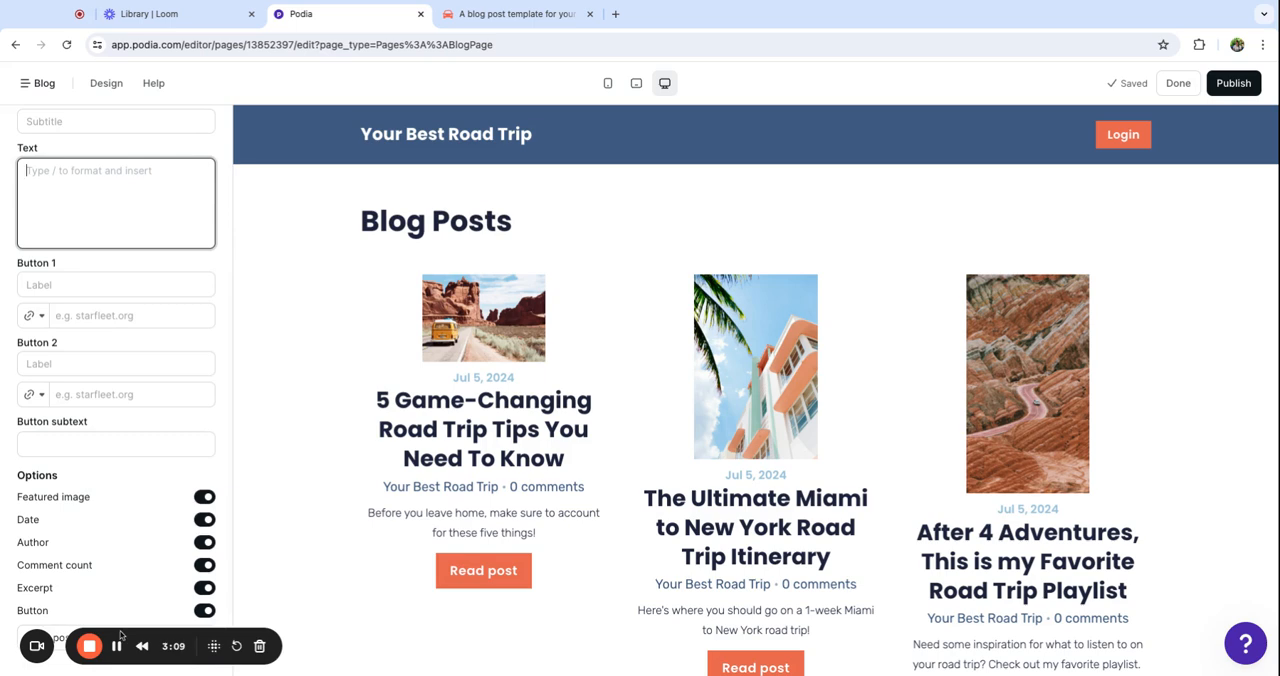
drag(120, 635, 428, 629)
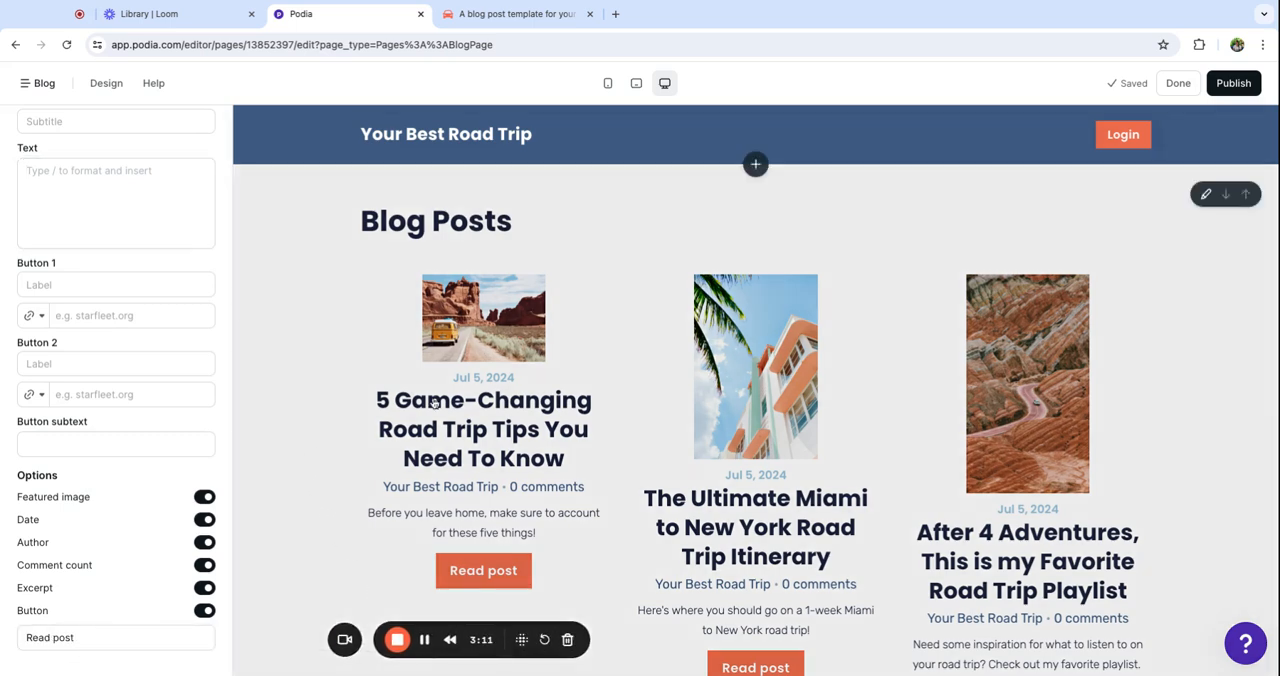
scroll(434, 403, down, 3)
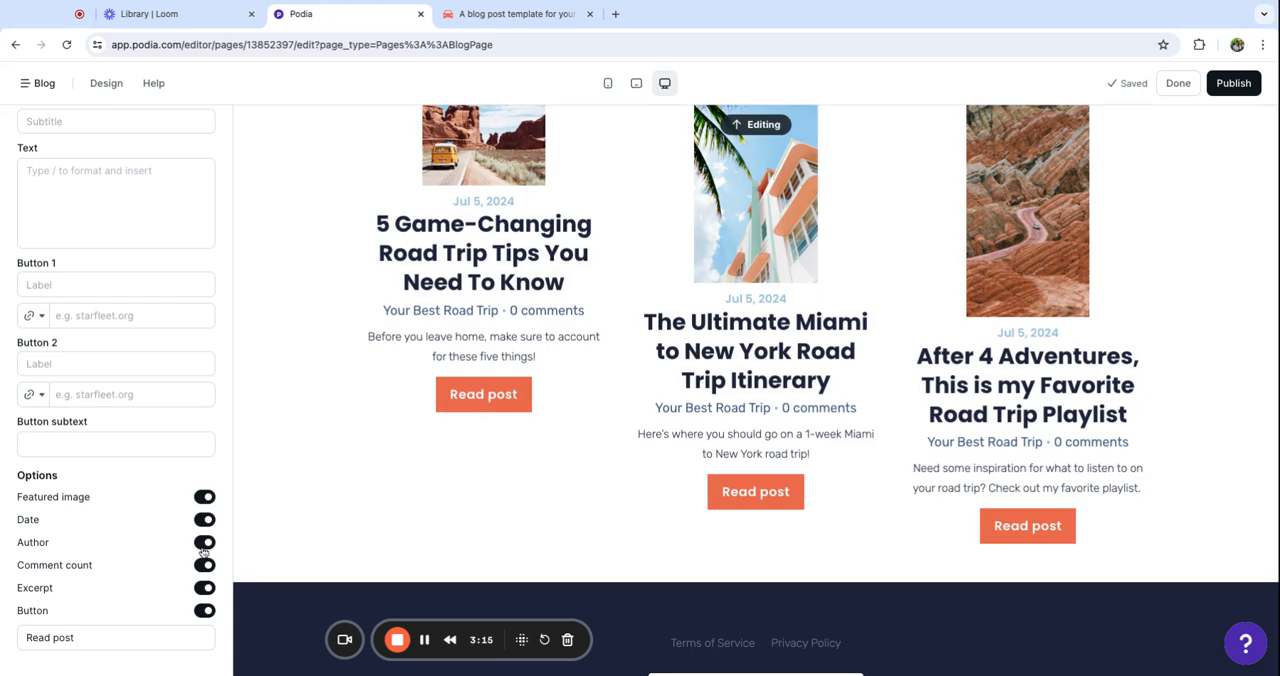
click(204, 543)
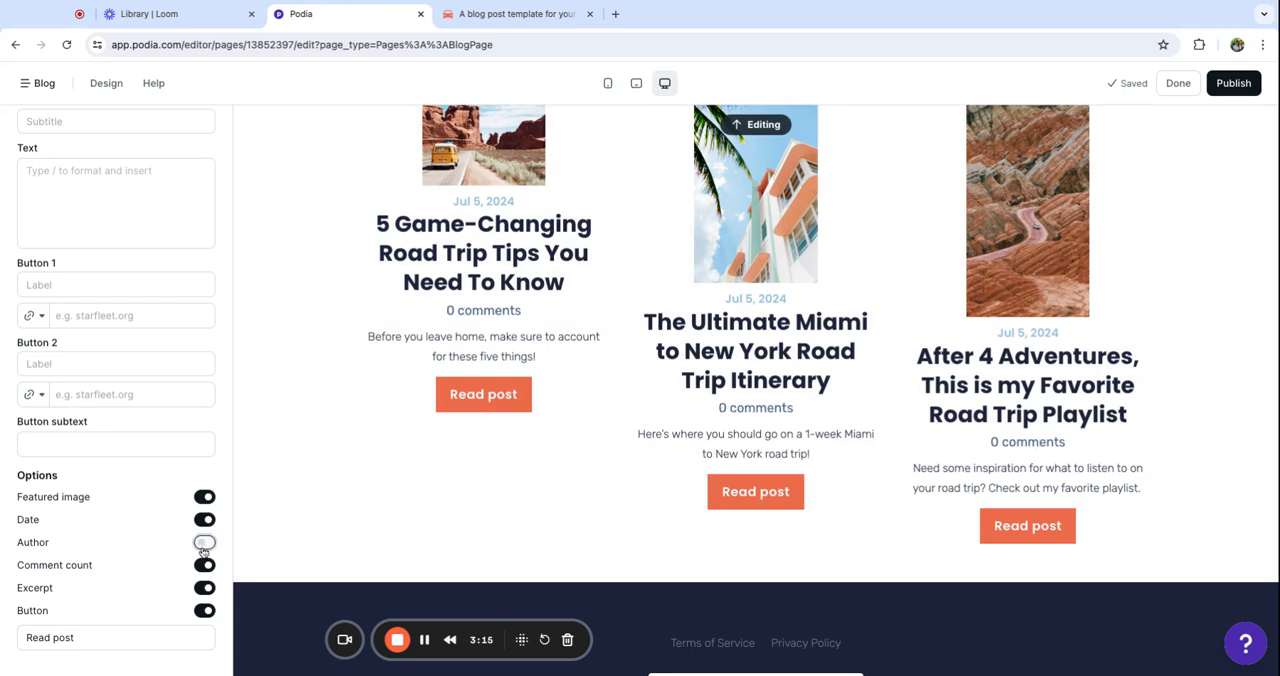
click(204, 565)
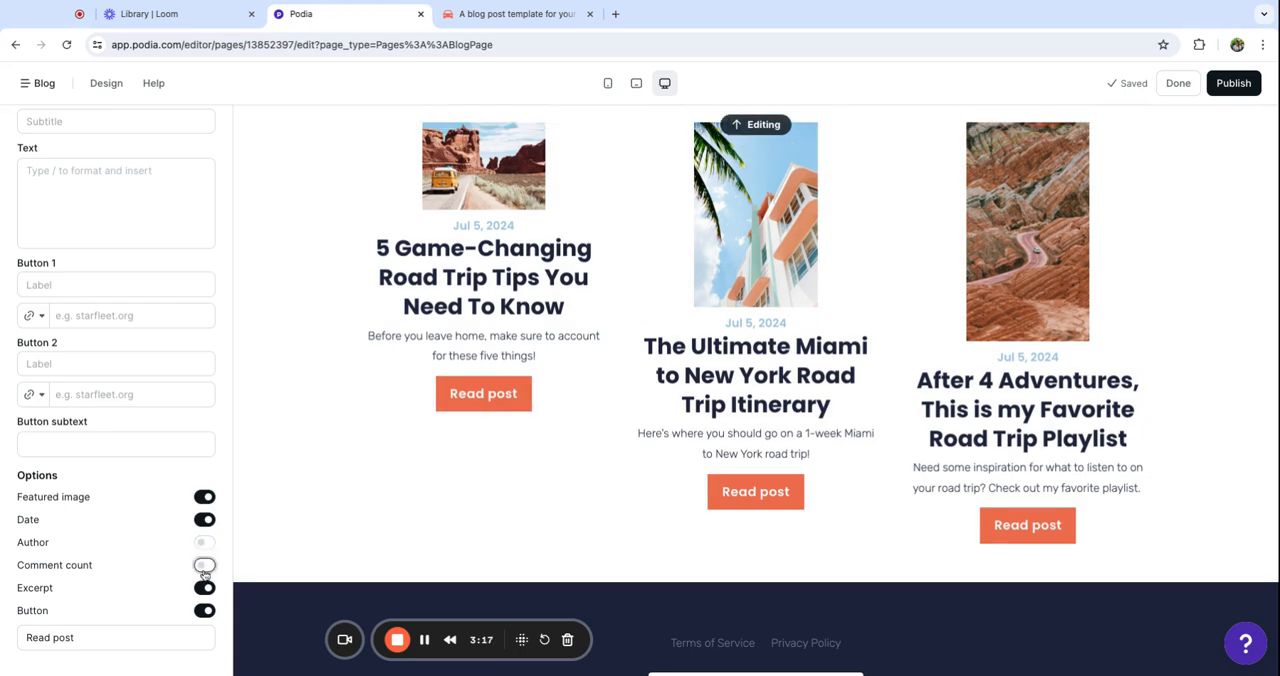
scroll(890, 447, up, 3)
scroll(878, 443, down, 3)
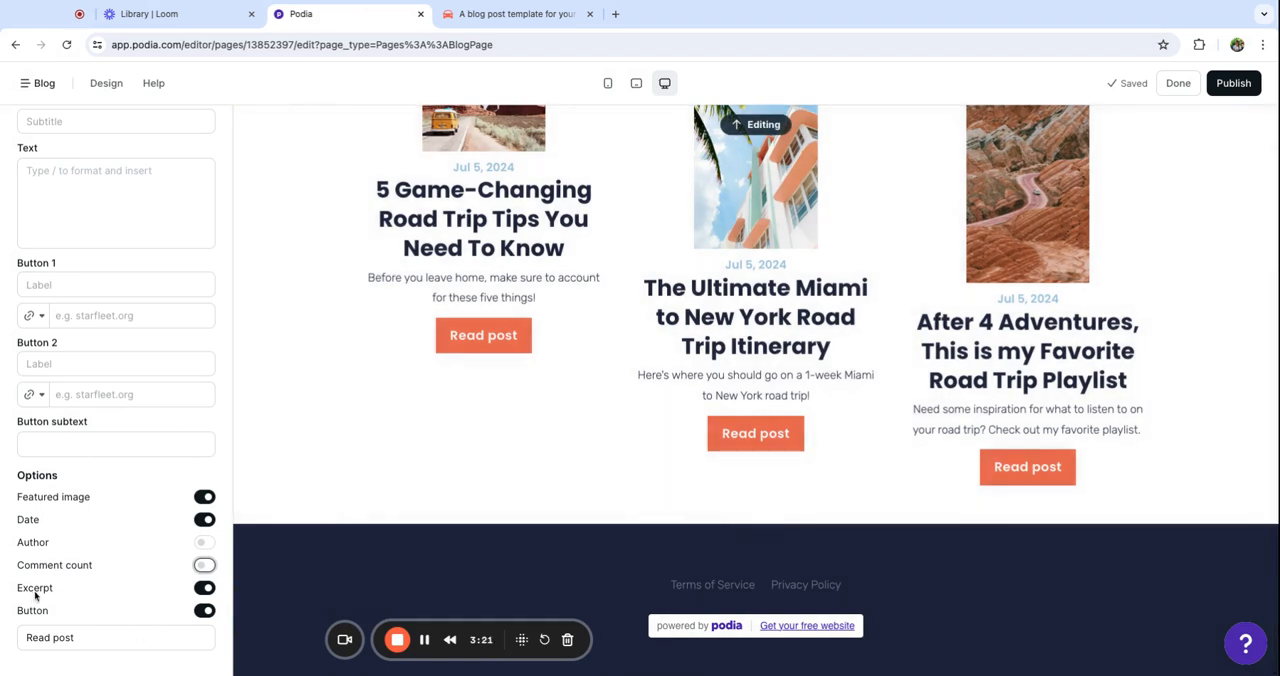
Give the Posts section's images a uniform landscape rectangle aspect ratio and set their width to 100%
scroll(81, 471, up, 5)
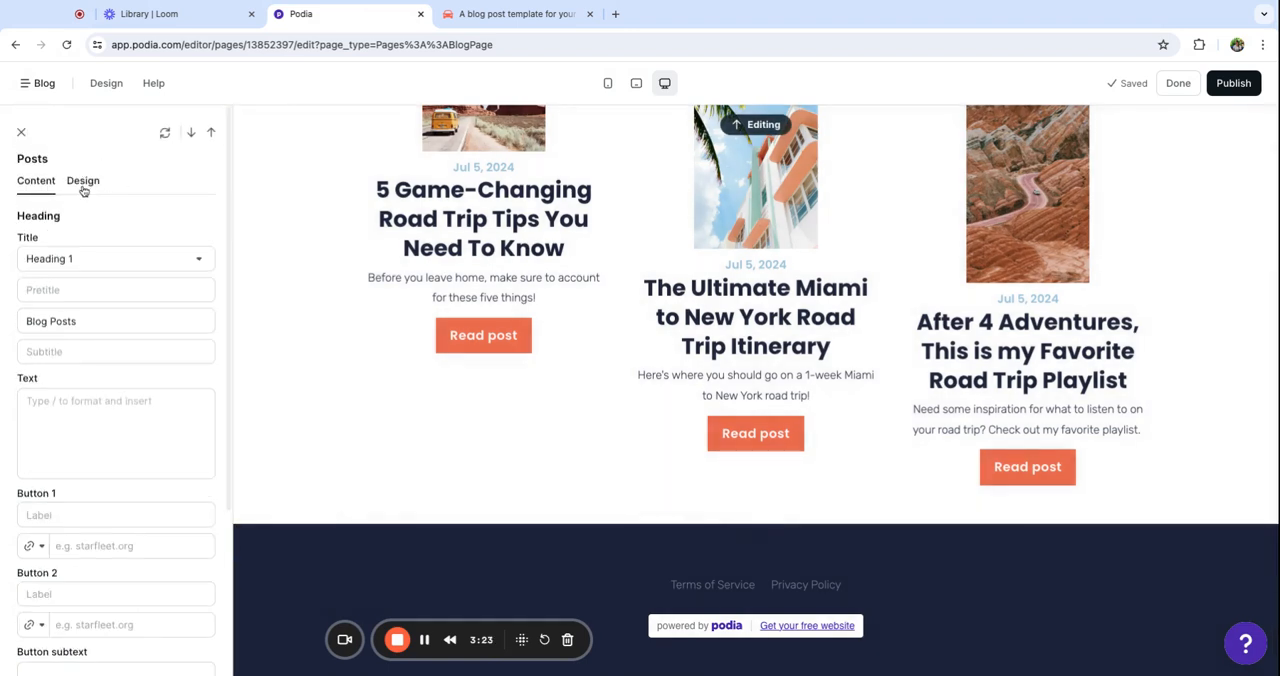
click(83, 181)
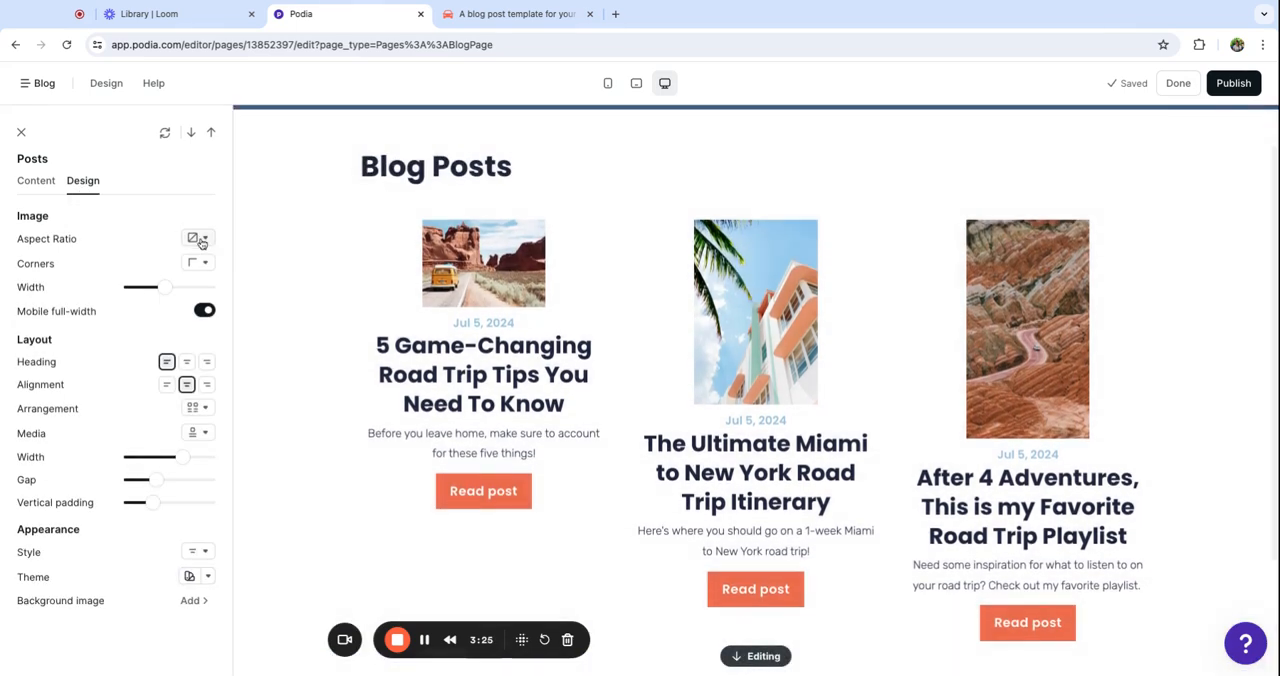
click(197, 238)
click(130, 318)
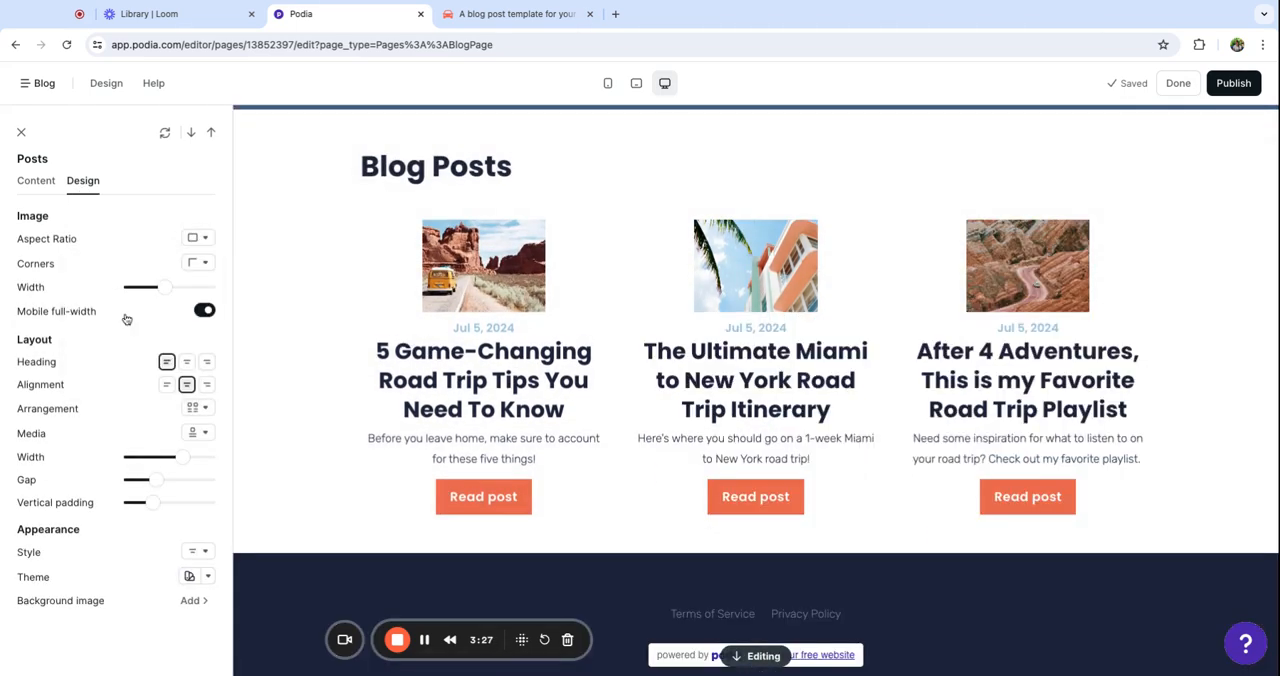
drag(166, 288, 209, 288)
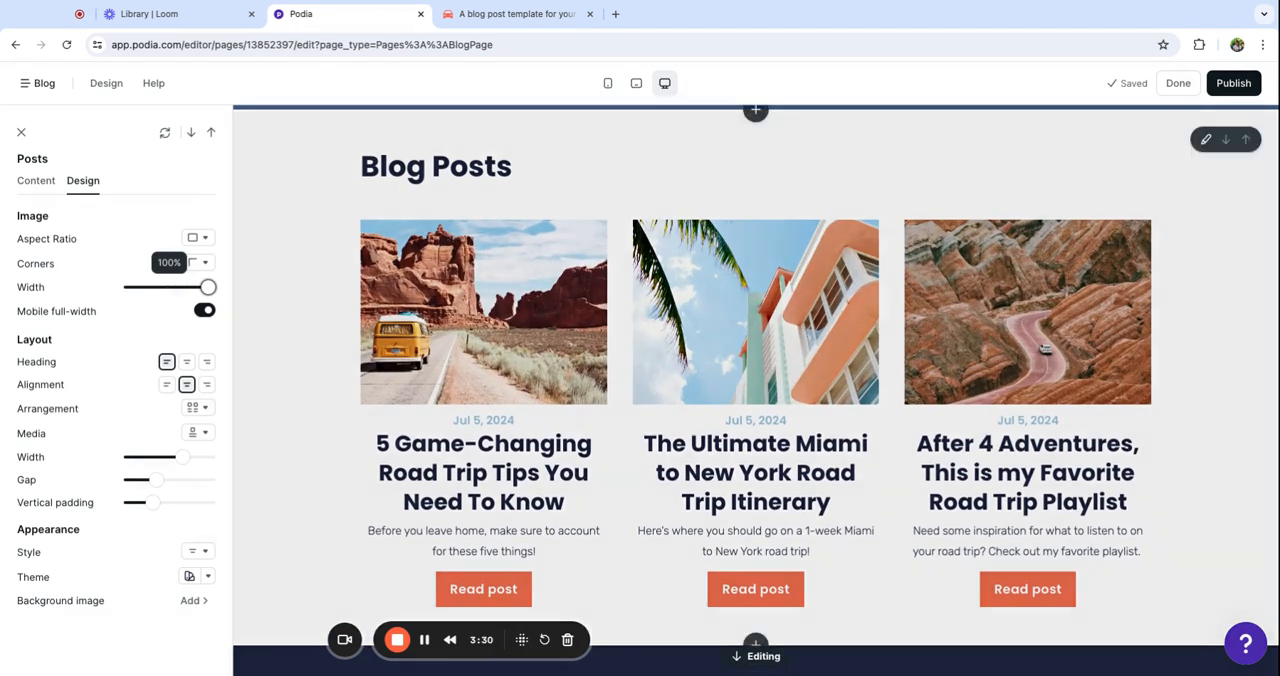
scroll(1030, 363, up, 1)
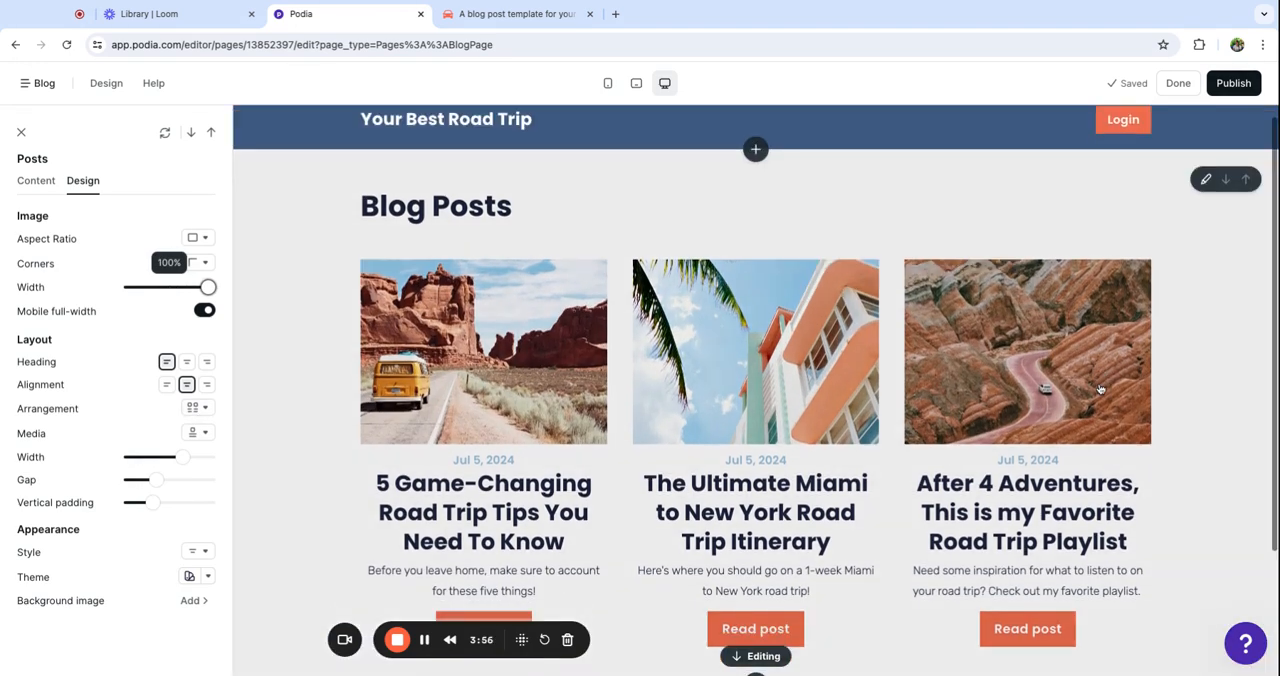
scroll(1100, 390, down, 3)
scroll(1100, 390, up, 3)
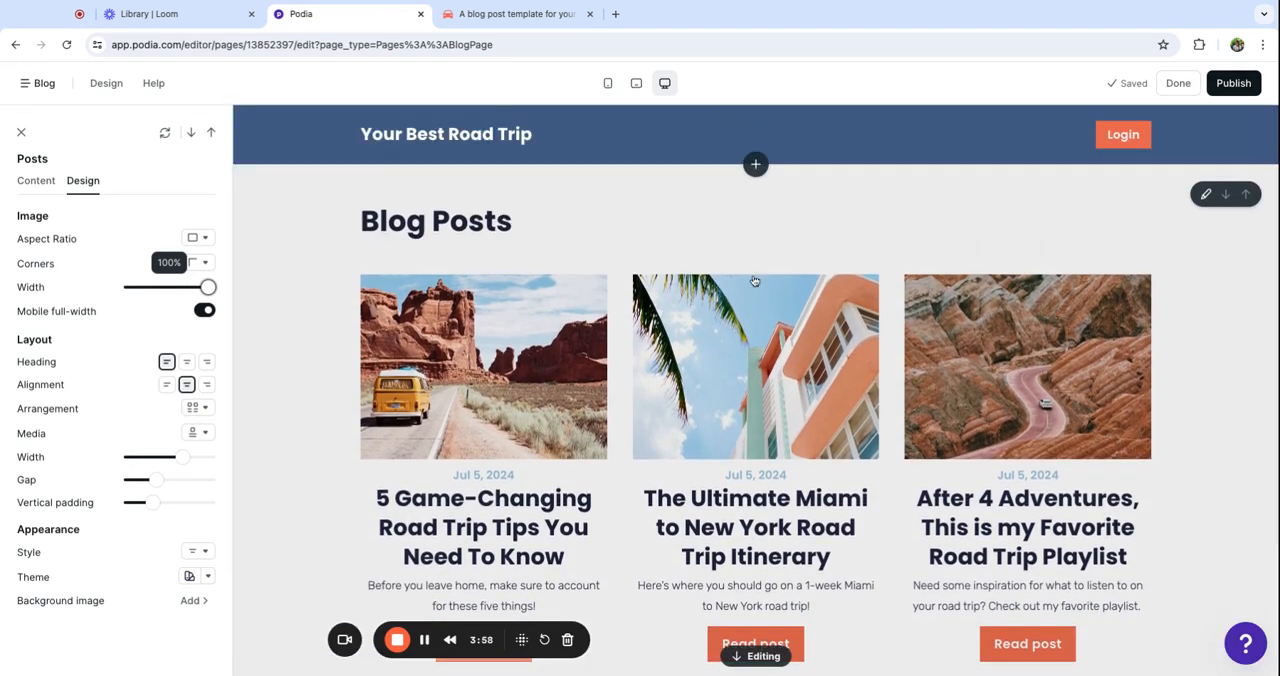
Insert a Slim email form section between the blog posts and the footer, and apply the Light theme to it
scroll(565, 220, down, 2)
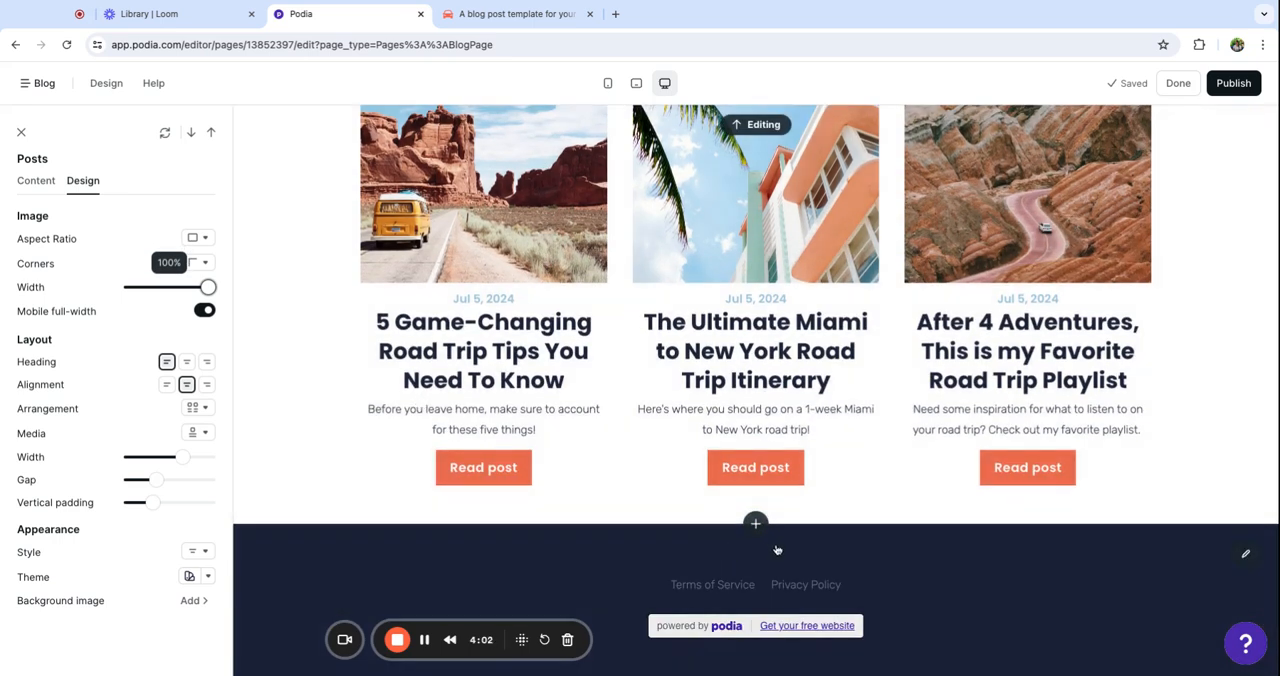
click(756, 525)
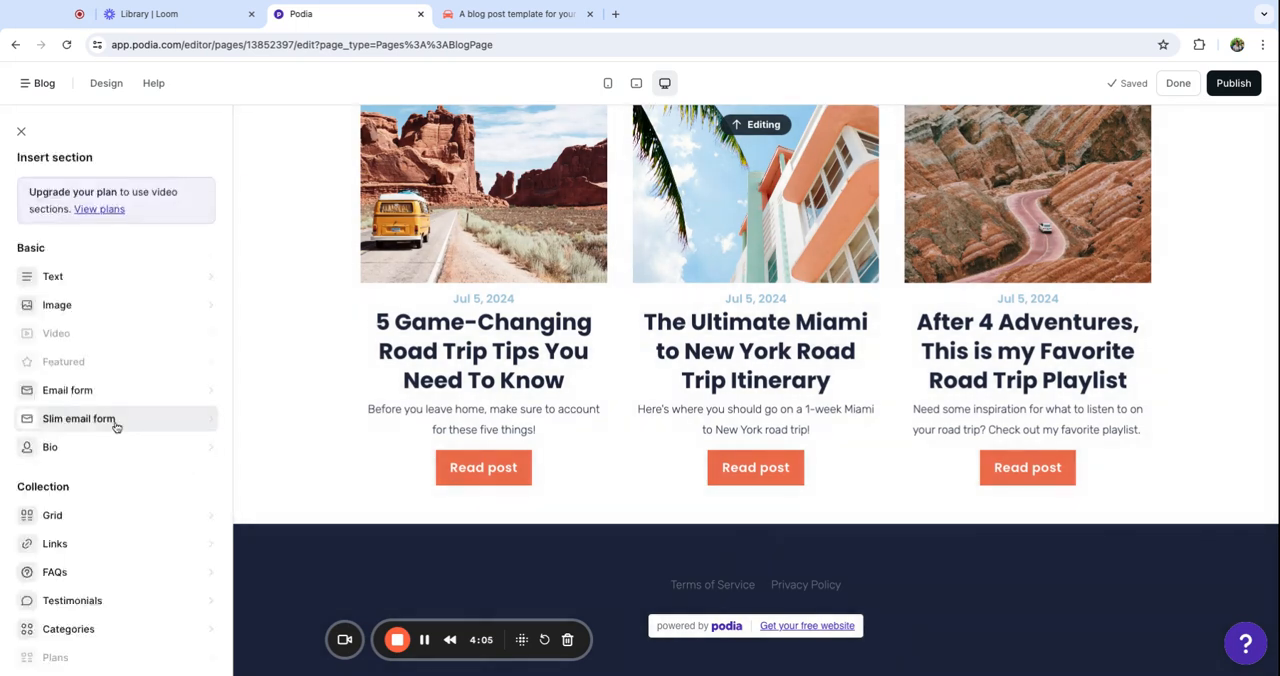
click(80, 418)
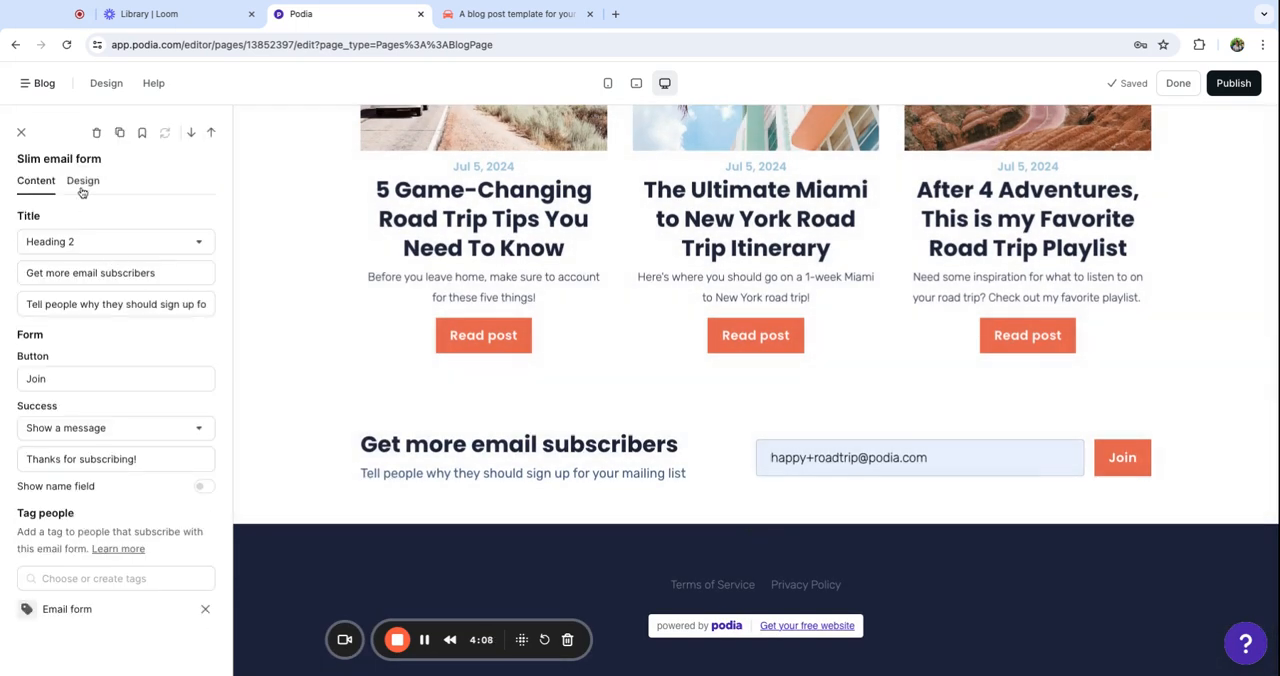
click(83, 181)
click(194, 380)
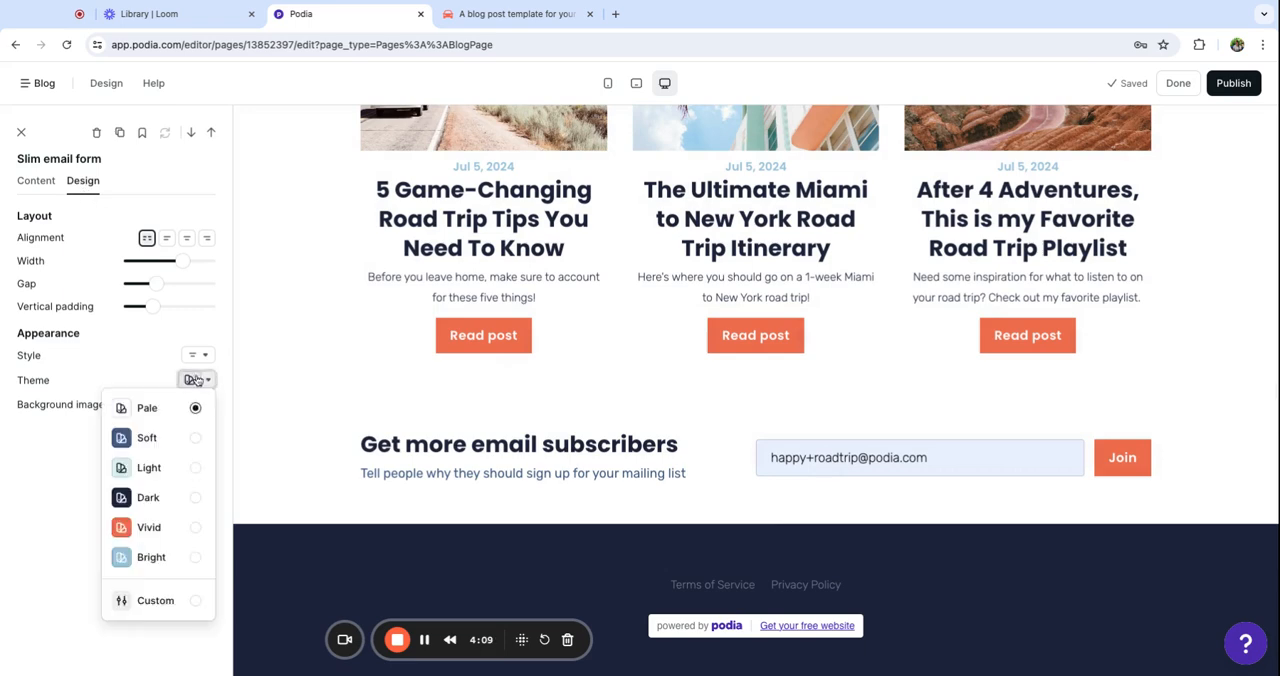
click(166, 472)
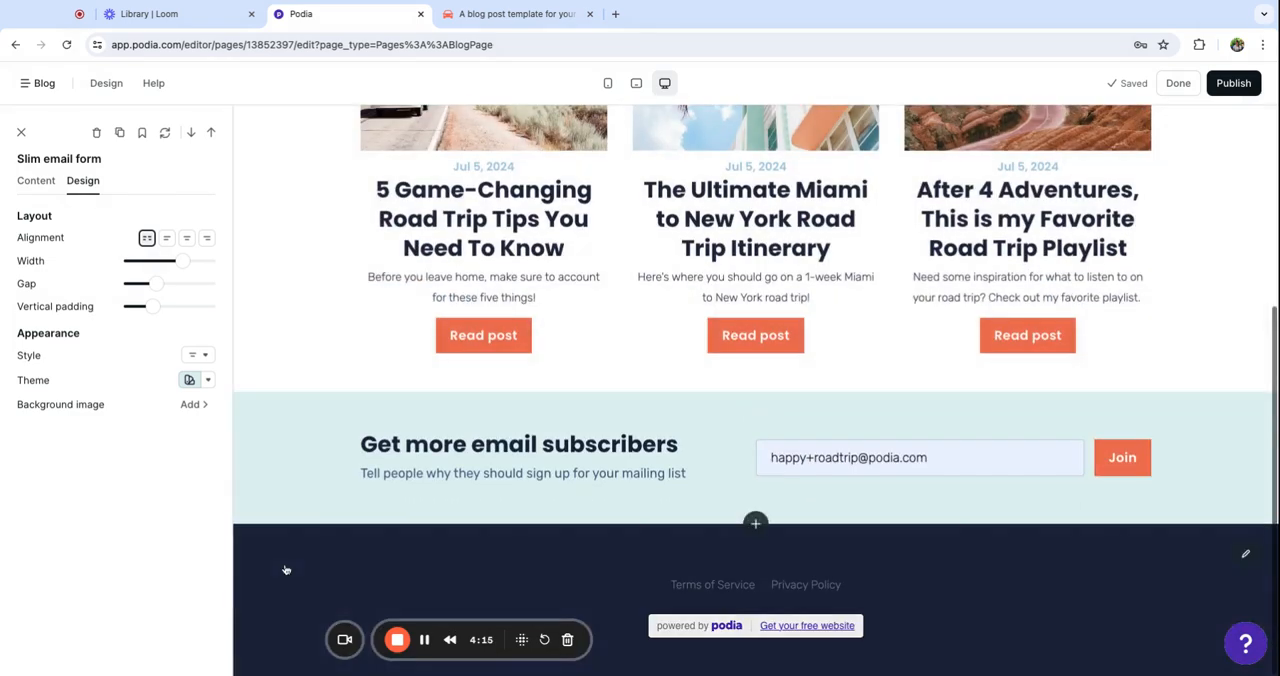
Open the Blog post page template in the site editor and look through its layout
click(44, 83)
click(85, 276)
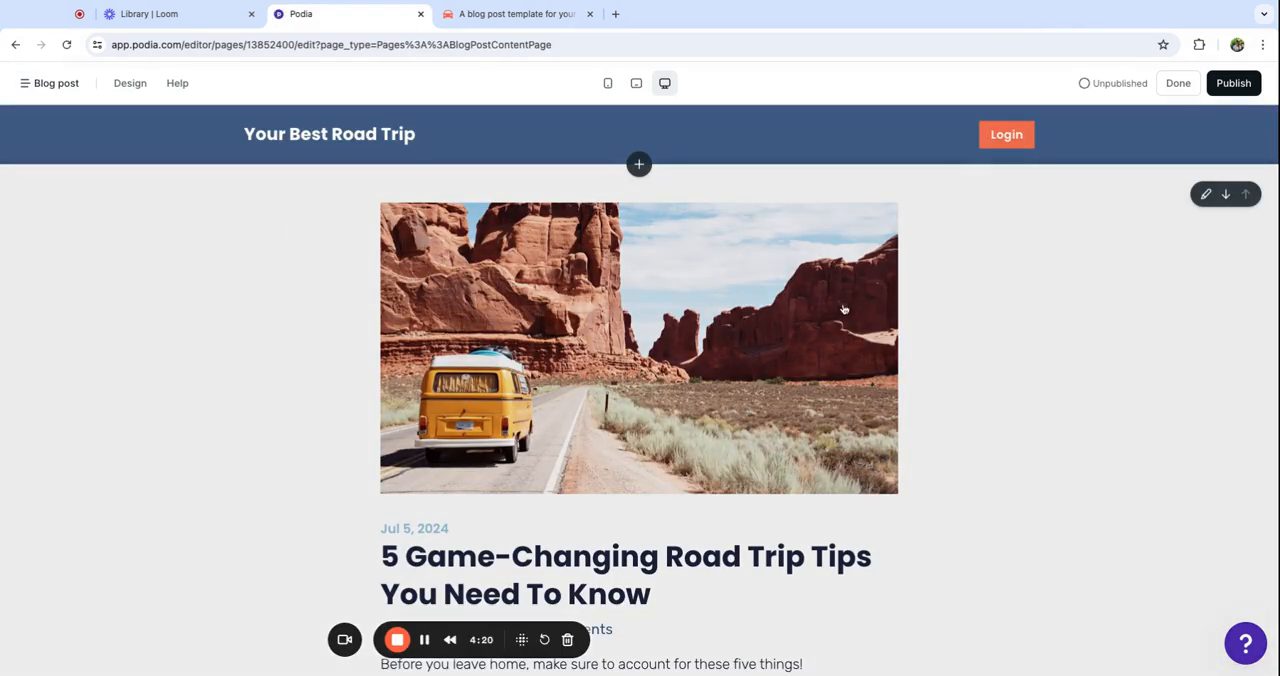
scroll(843, 306, down, 5)
scroll(846, 311, down, 8)
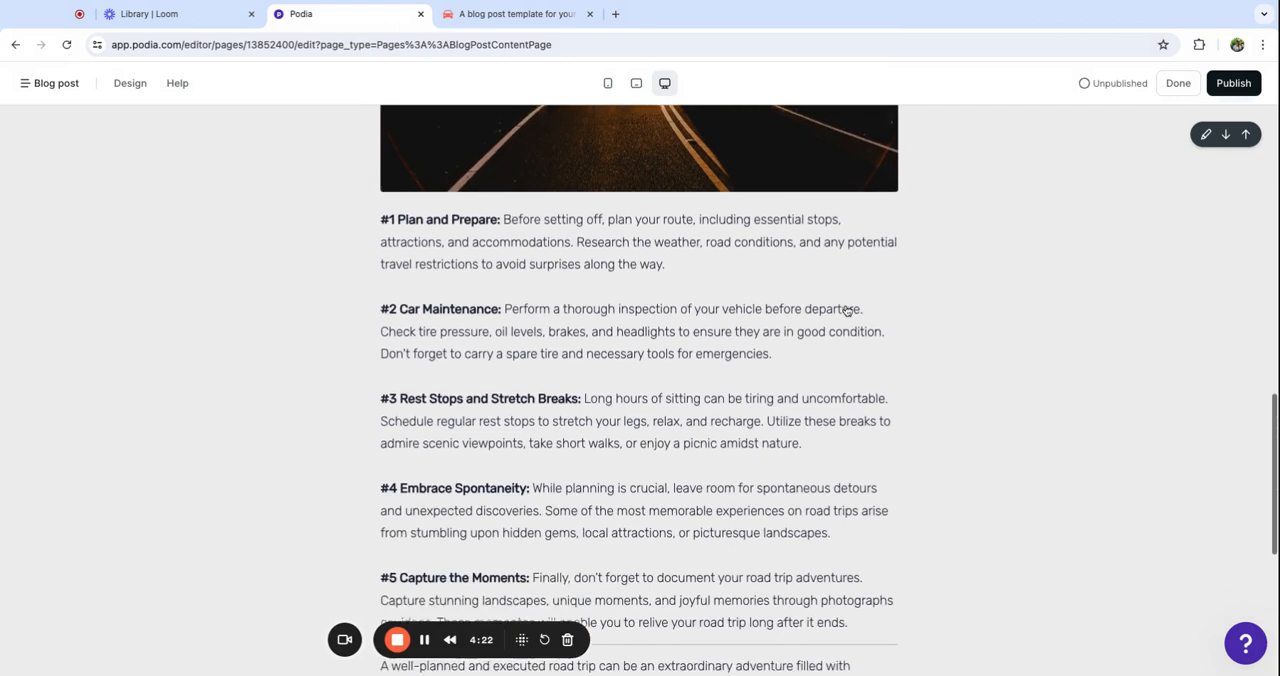
Hide the comment count and the author in the Post heading section of the Blog post template
scroll(846, 311, up, 4)
scroll(733, 131, up, 10)
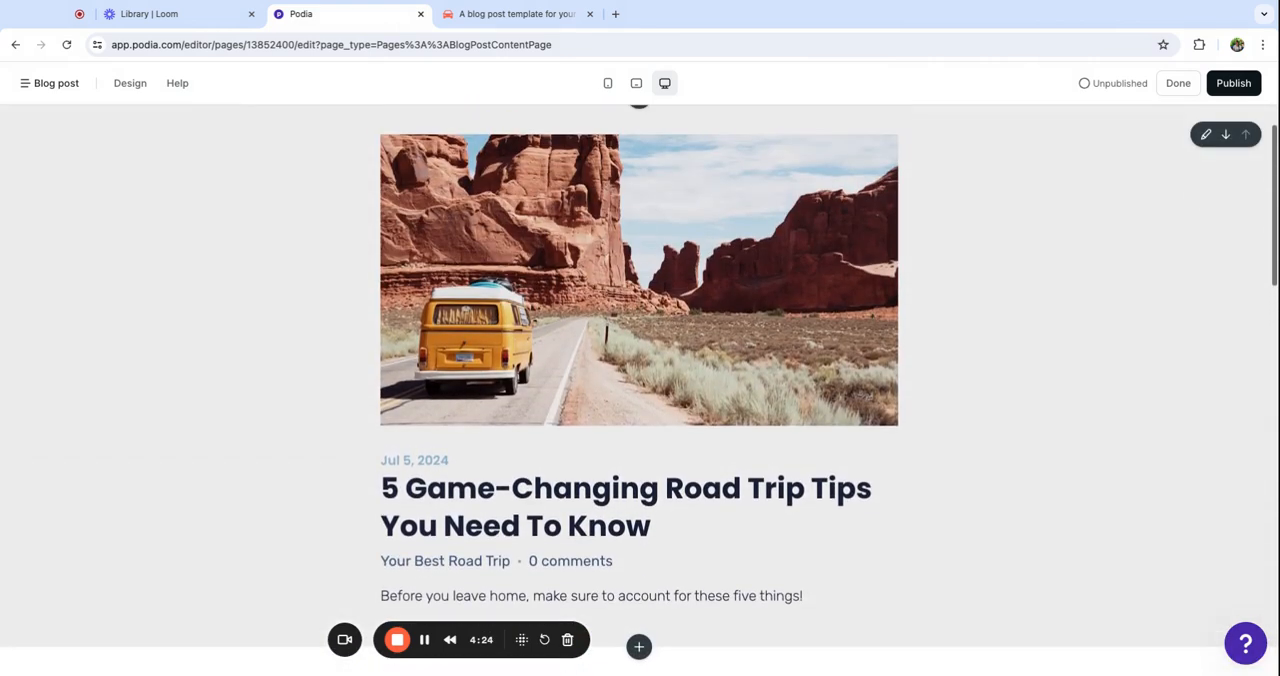
click(600, 265)
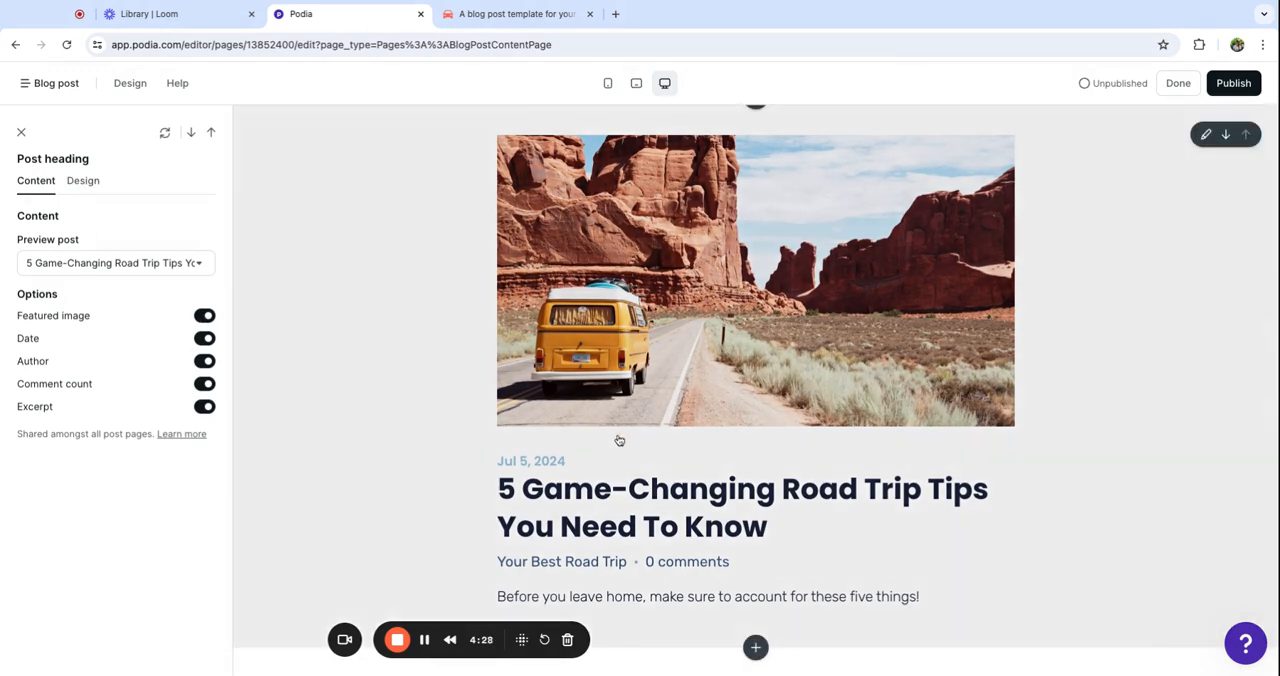
scroll(618, 441, down, 2)
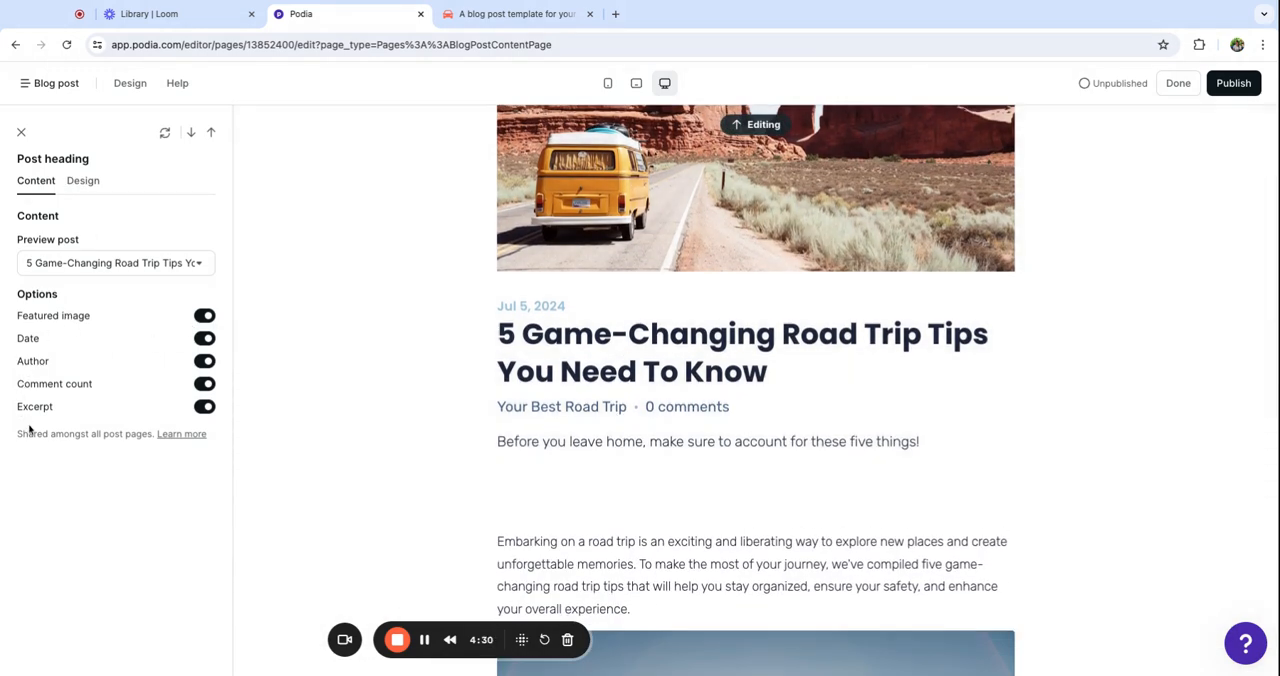
click(203, 385)
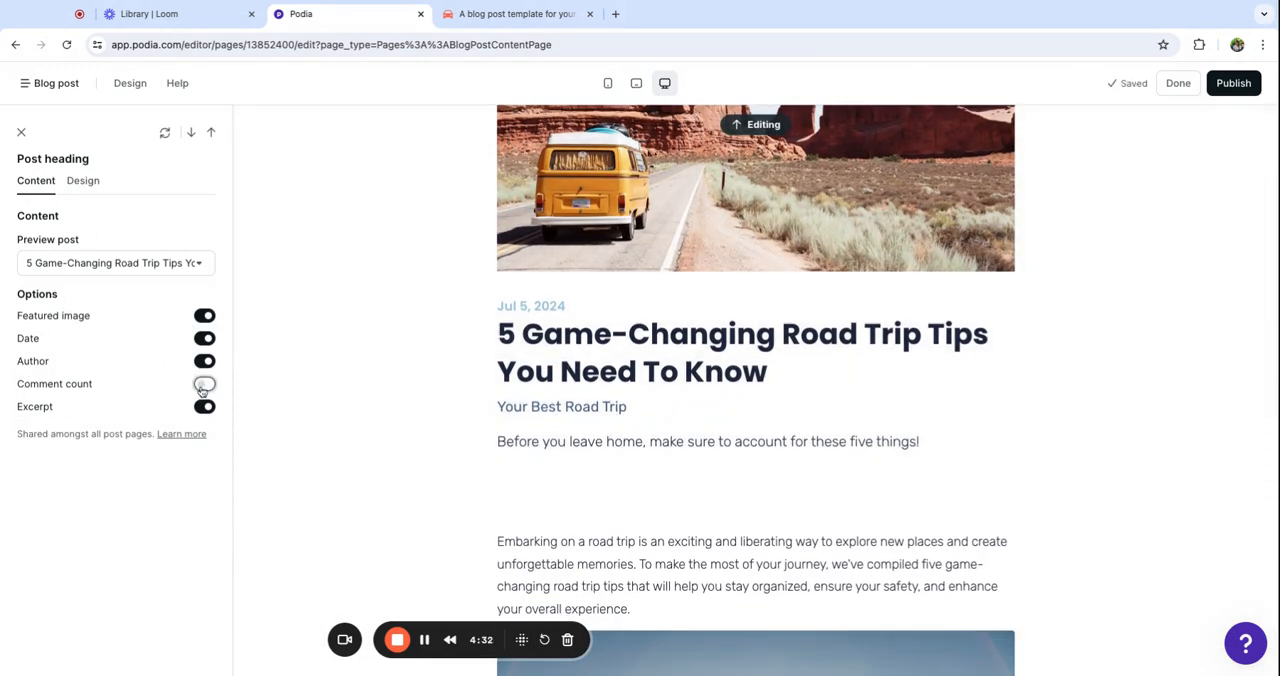
click(203, 362)
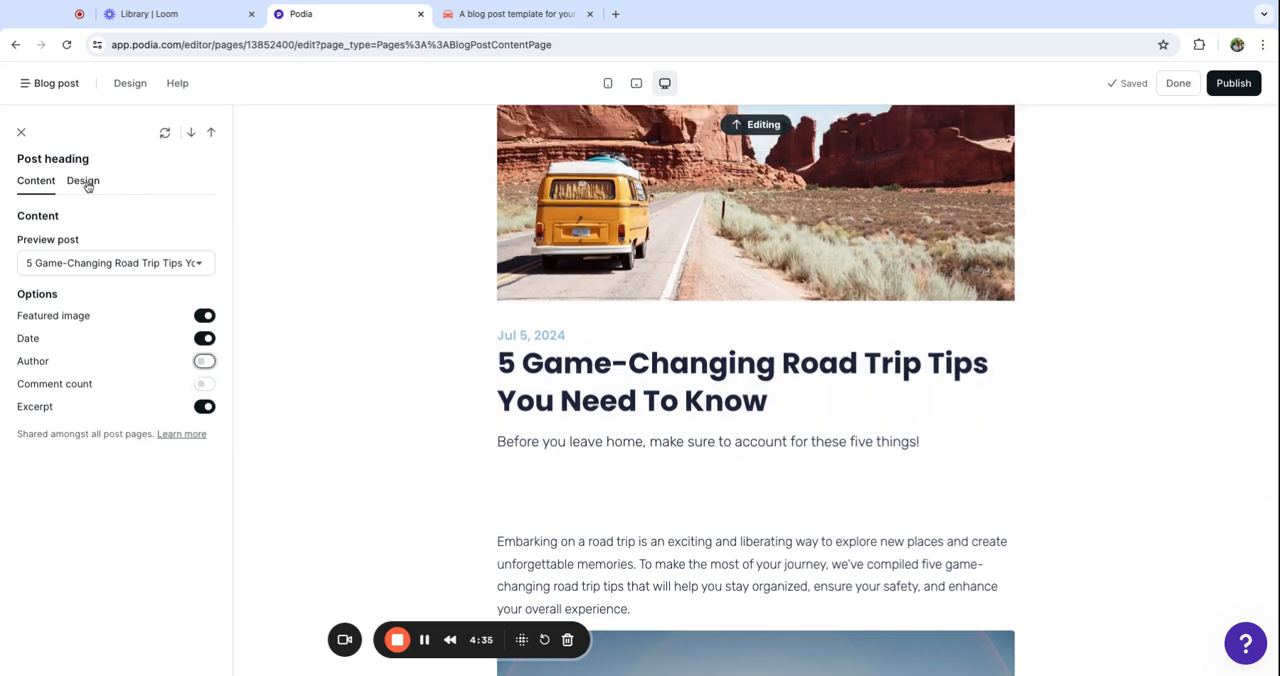
Place the Post heading's media Left-center and give the section the Inset style
click(86, 182)
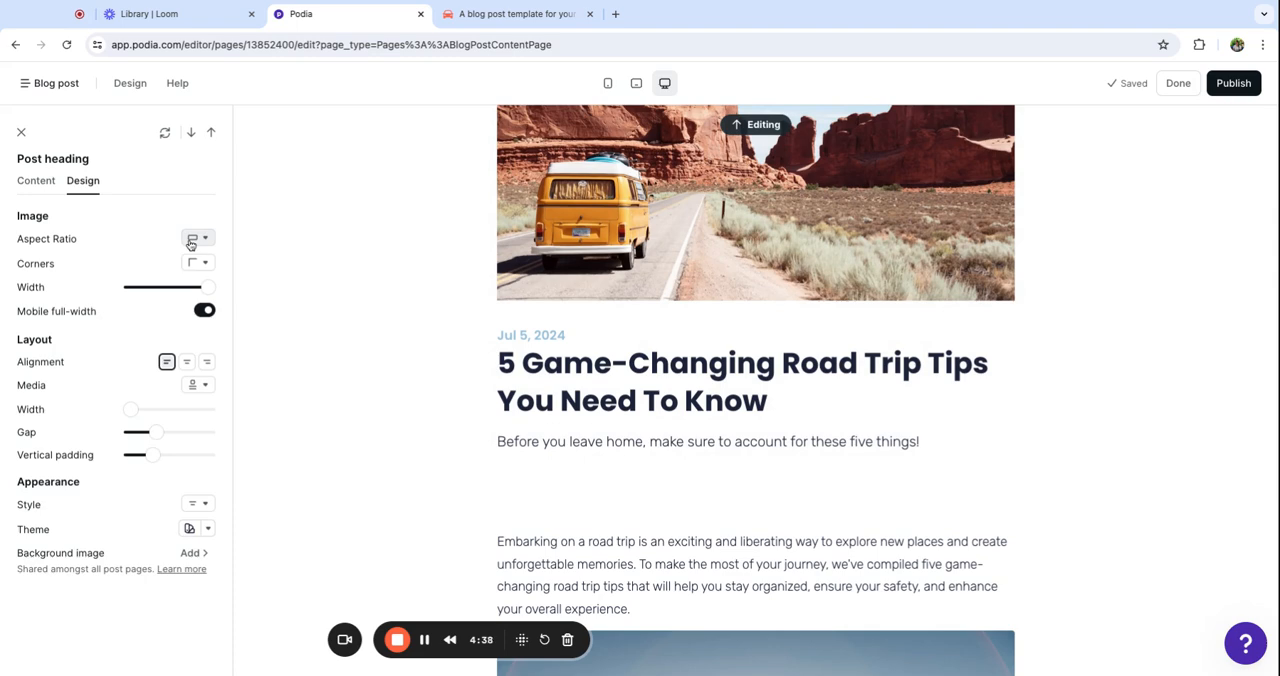
click(196, 385)
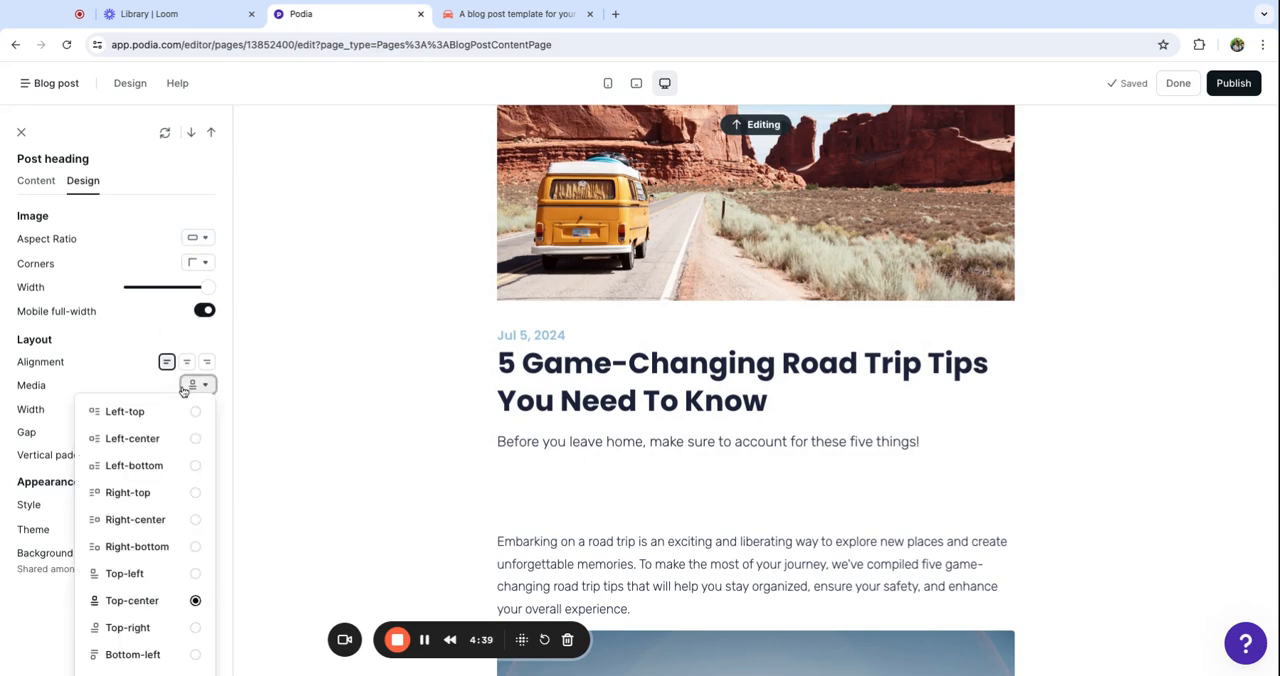
click(133, 439)
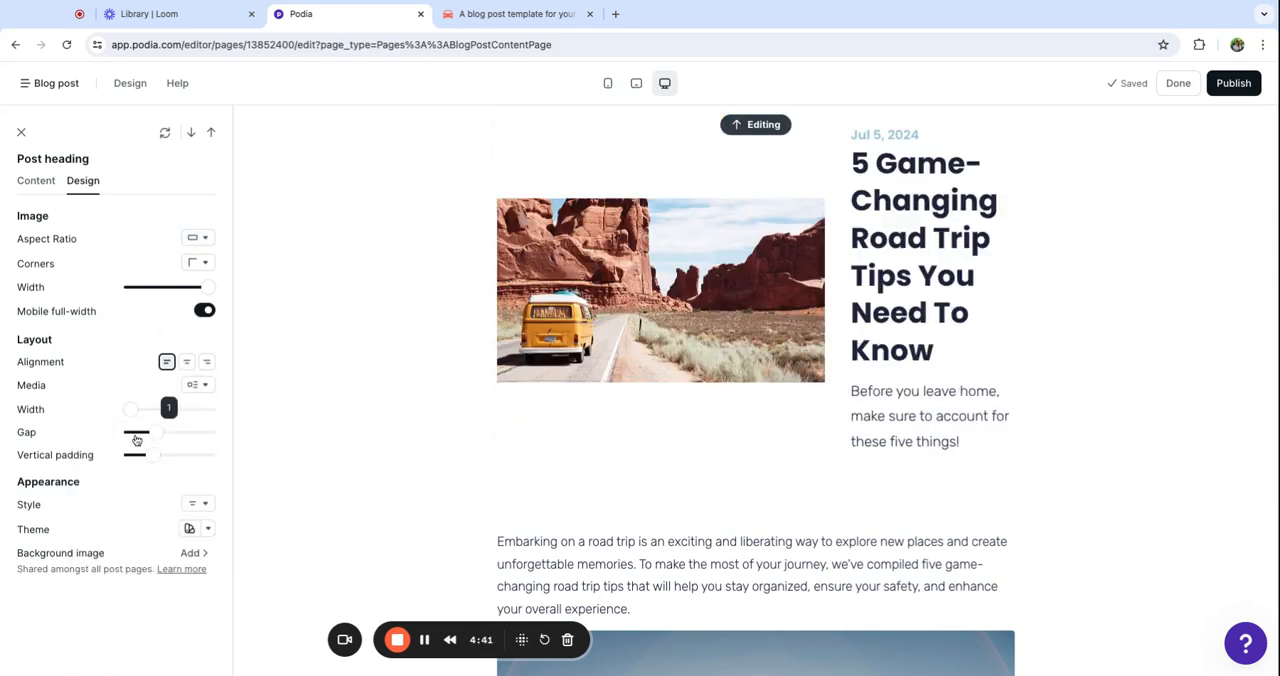
click(196, 505)
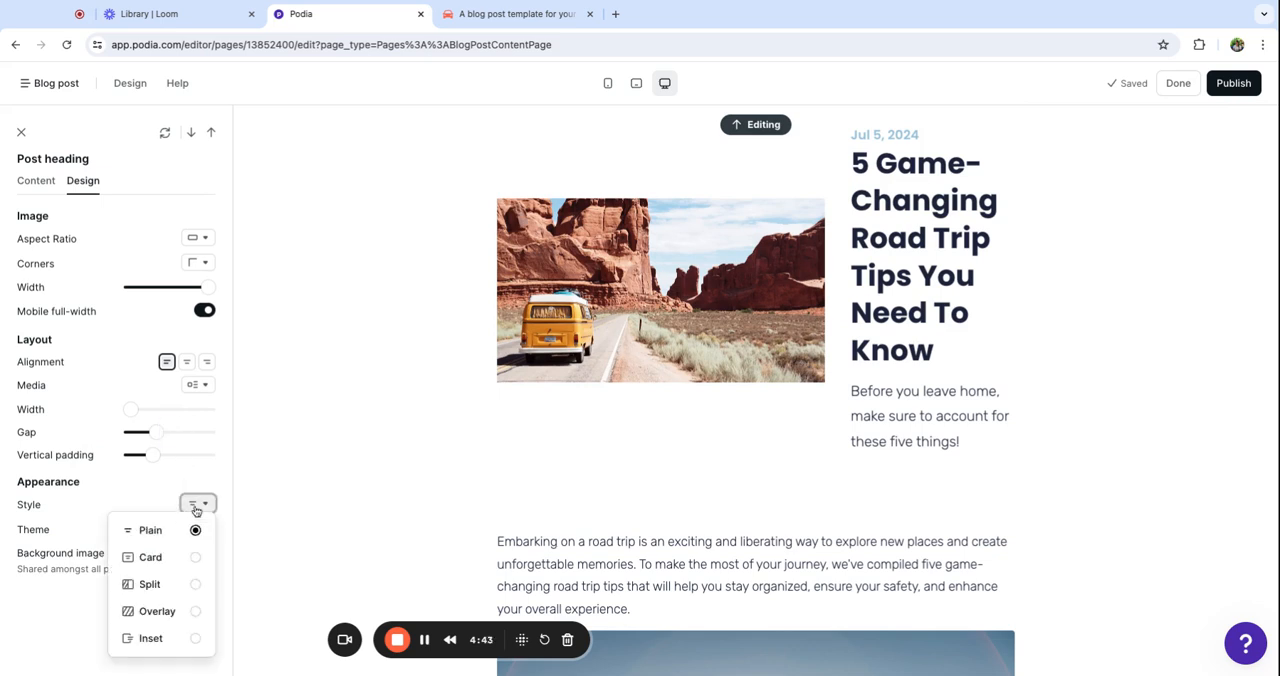
click(165, 640)
Widen the Post heading layout to about half its range, and set its image to 35% width with a Square aspect ratio
click(200, 238)
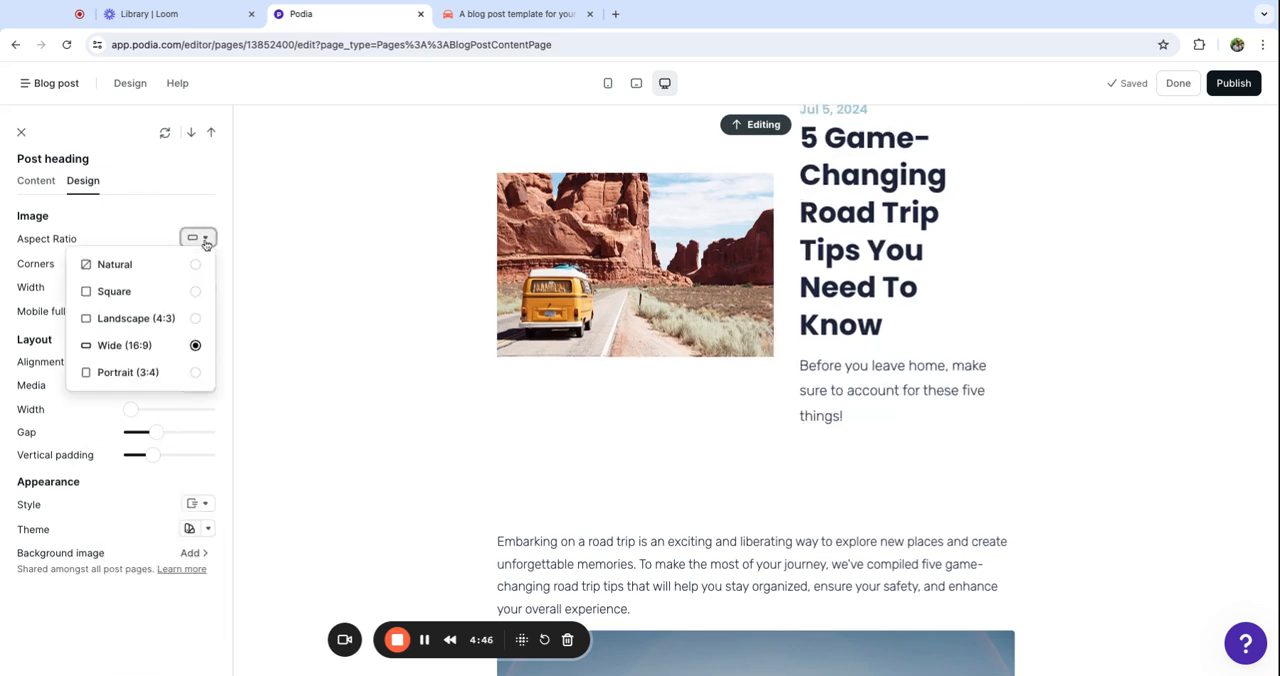
click(166, 370)
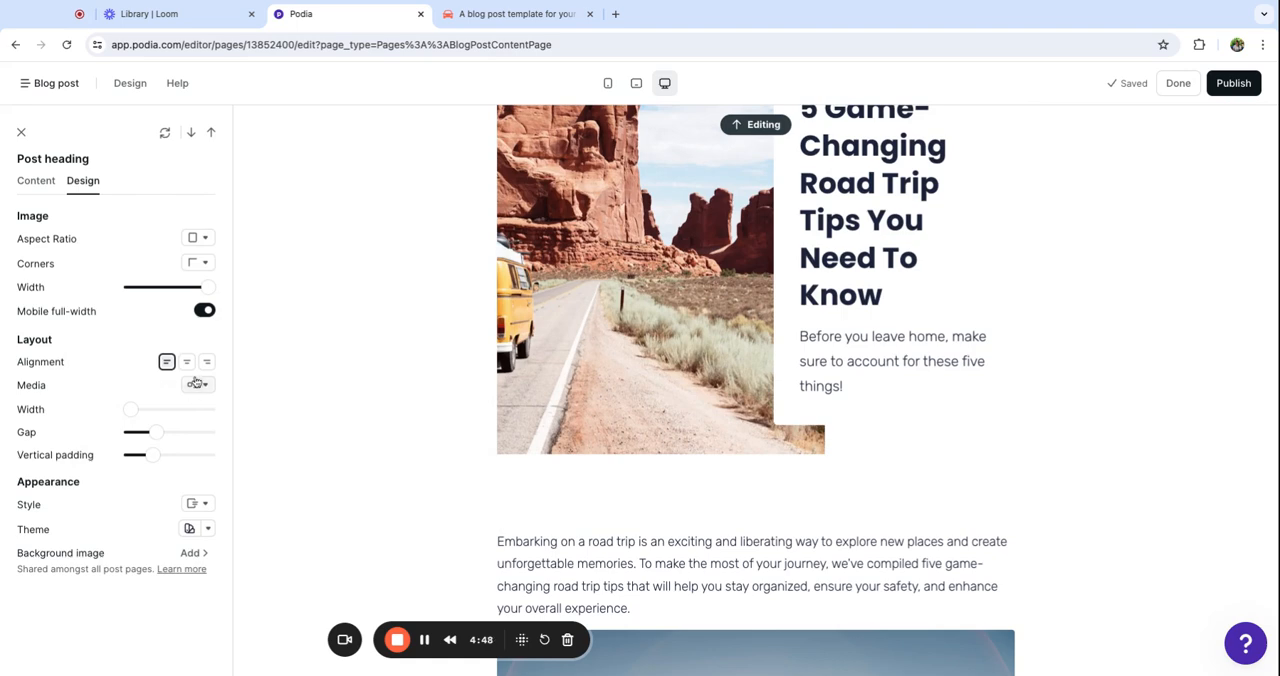
drag(135, 413, 172, 413)
drag(200, 287, 151, 287)
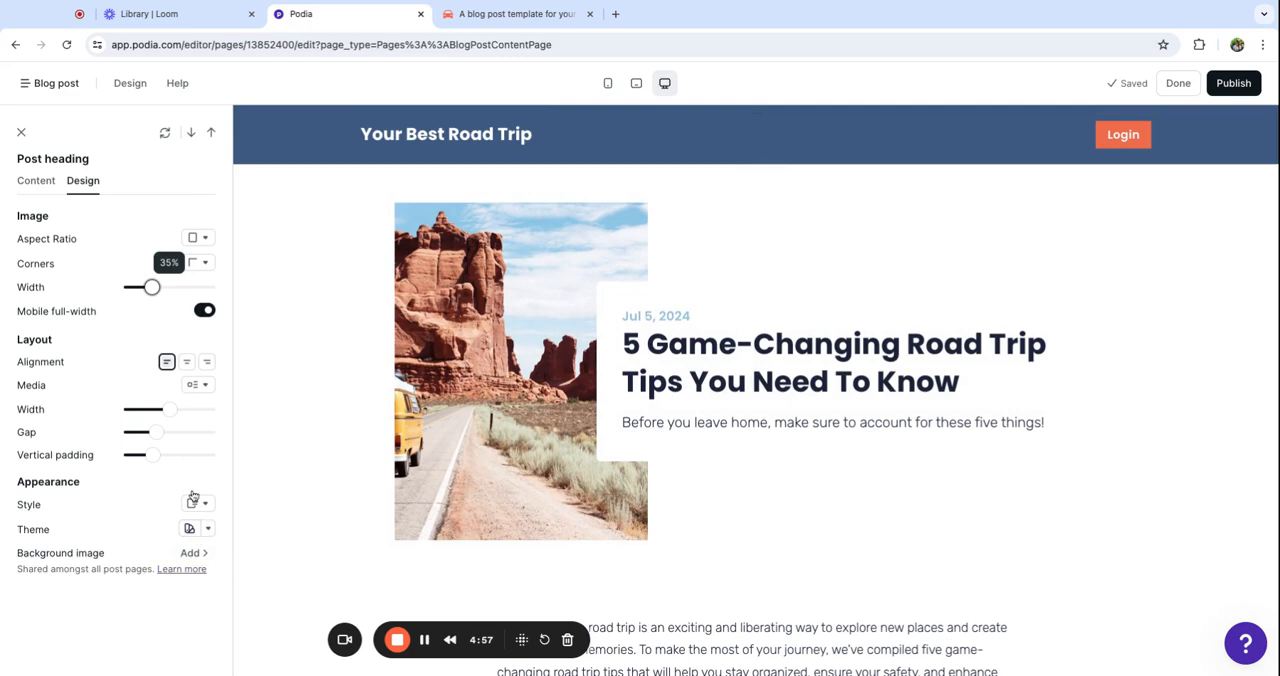
click(198, 237)
click(126, 301)
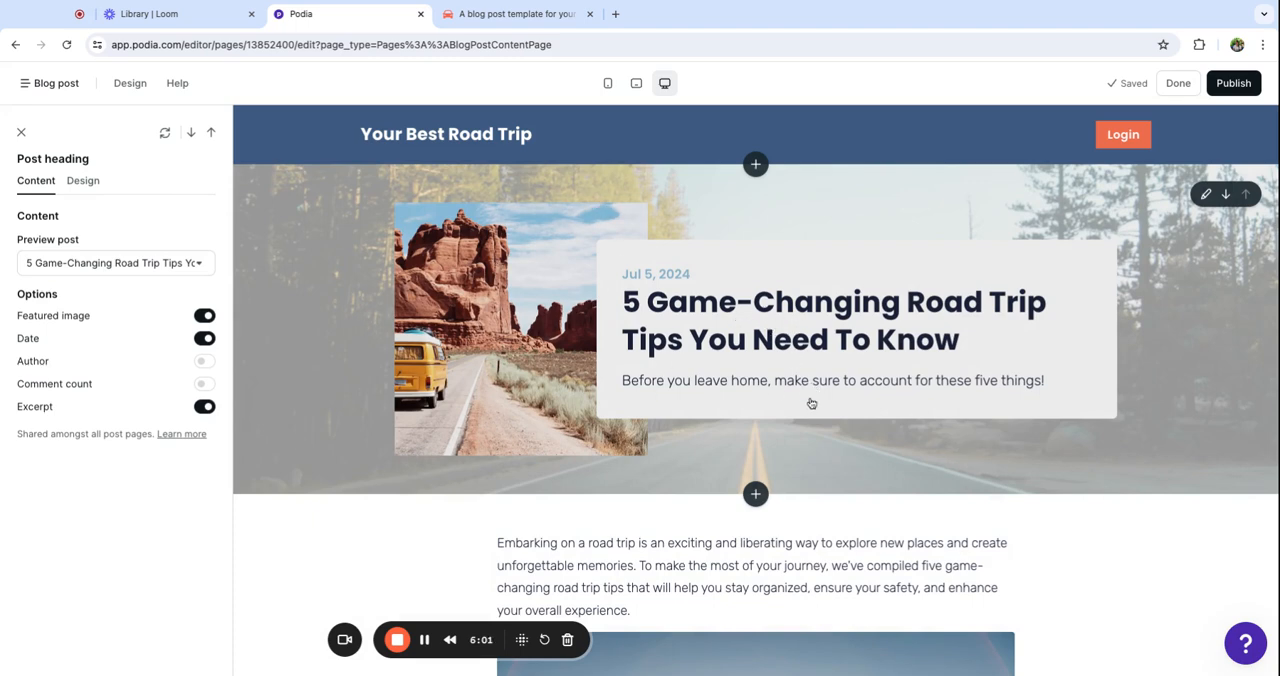
Try the Card style on the Post content section and restore the Plain style
scroll(1000, 540, down, 20)
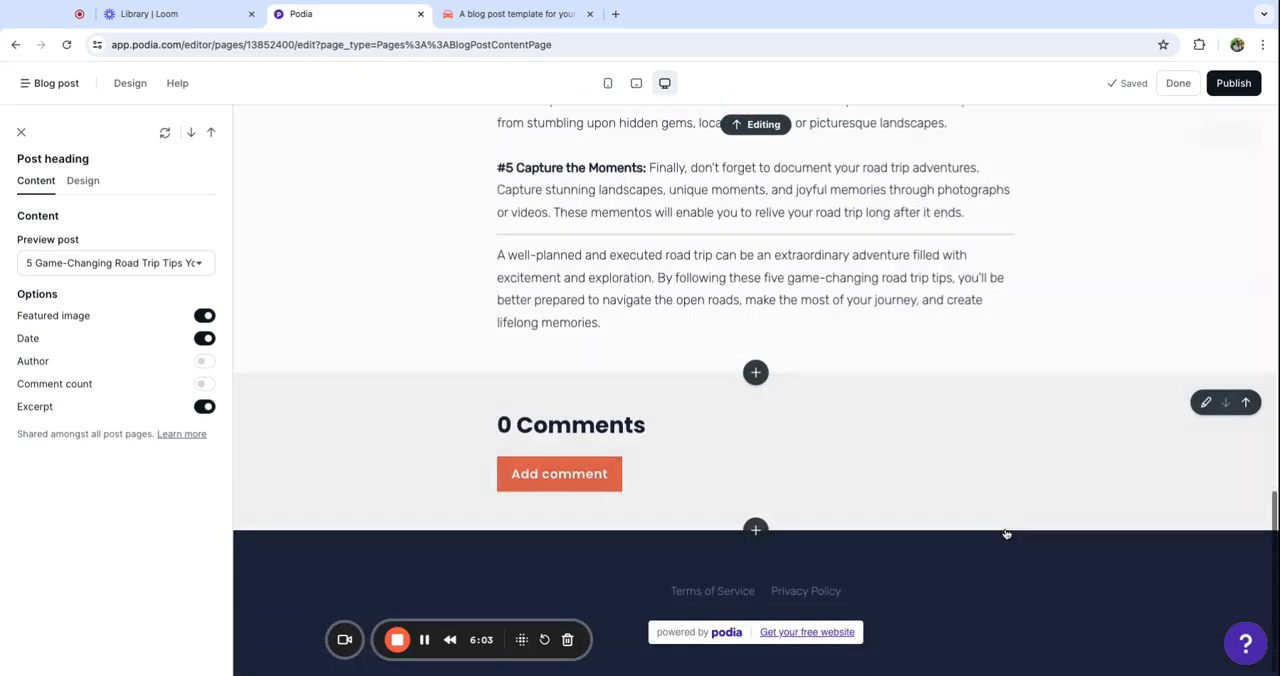
click(398, 417)
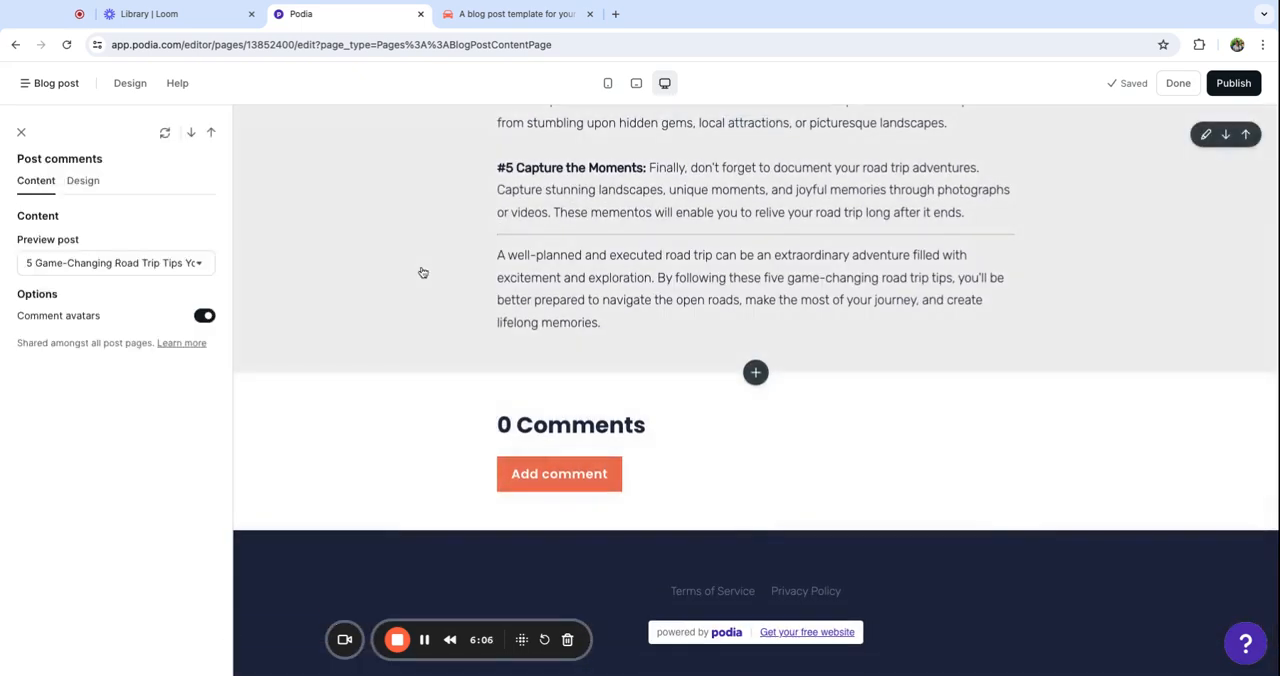
click(423, 271)
click(80, 183)
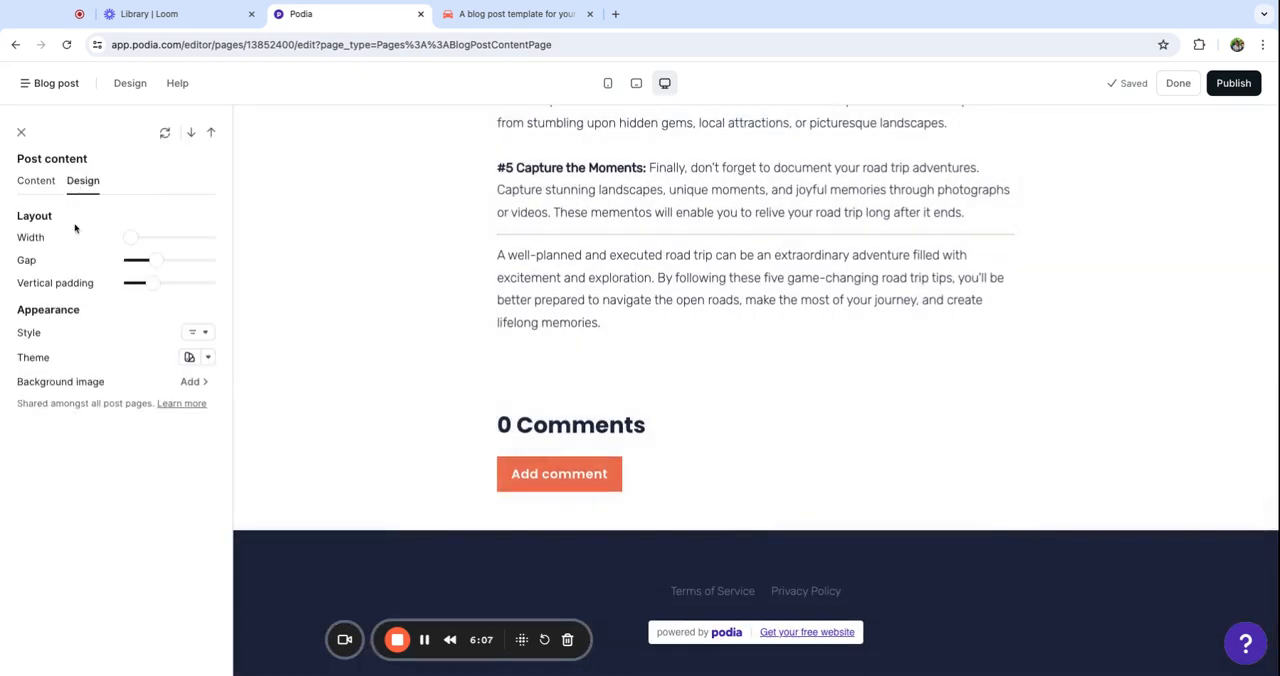
click(197, 332)
click(170, 384)
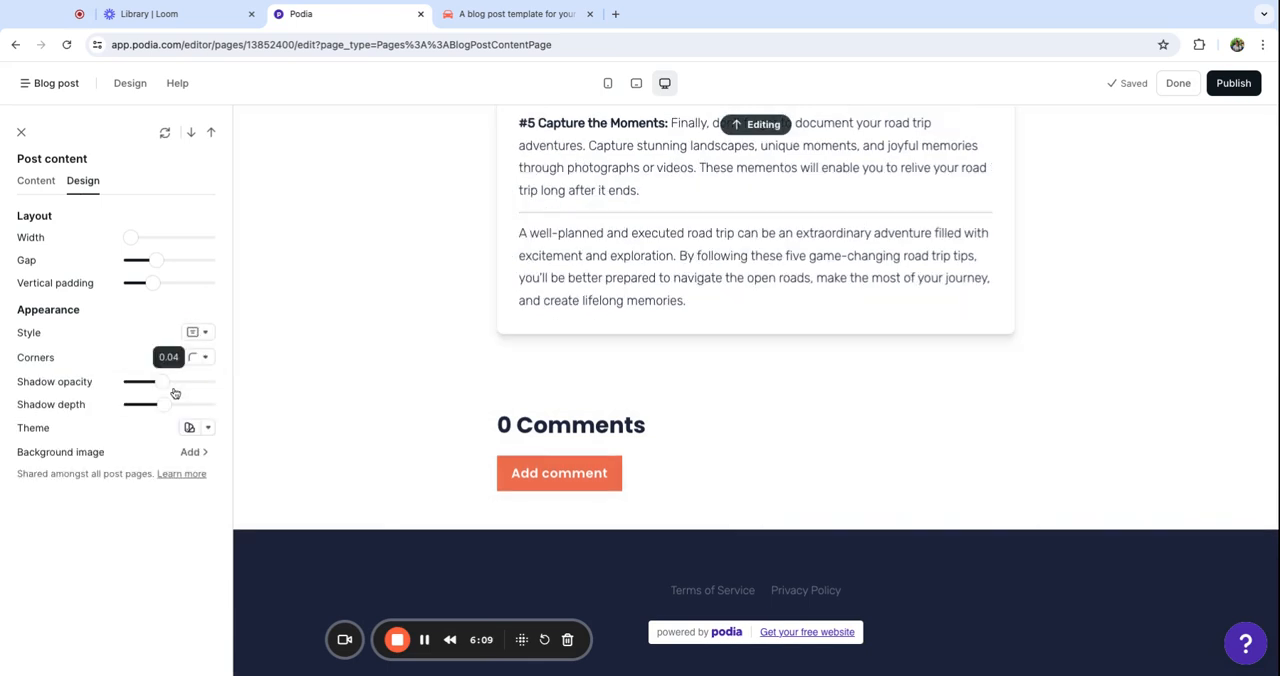
click(199, 332)
click(157, 357)
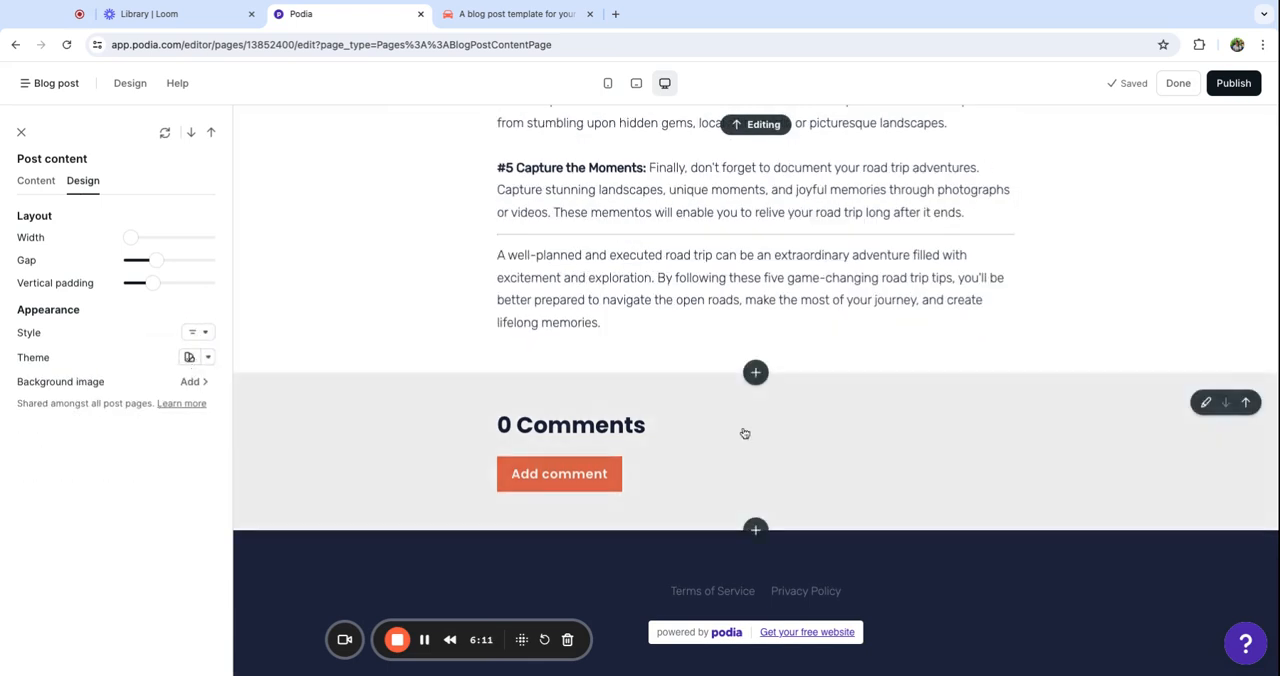
Switch to the Homepage in the site editor and open its Featured Products section for editing
scroll(500, 437, up, 15)
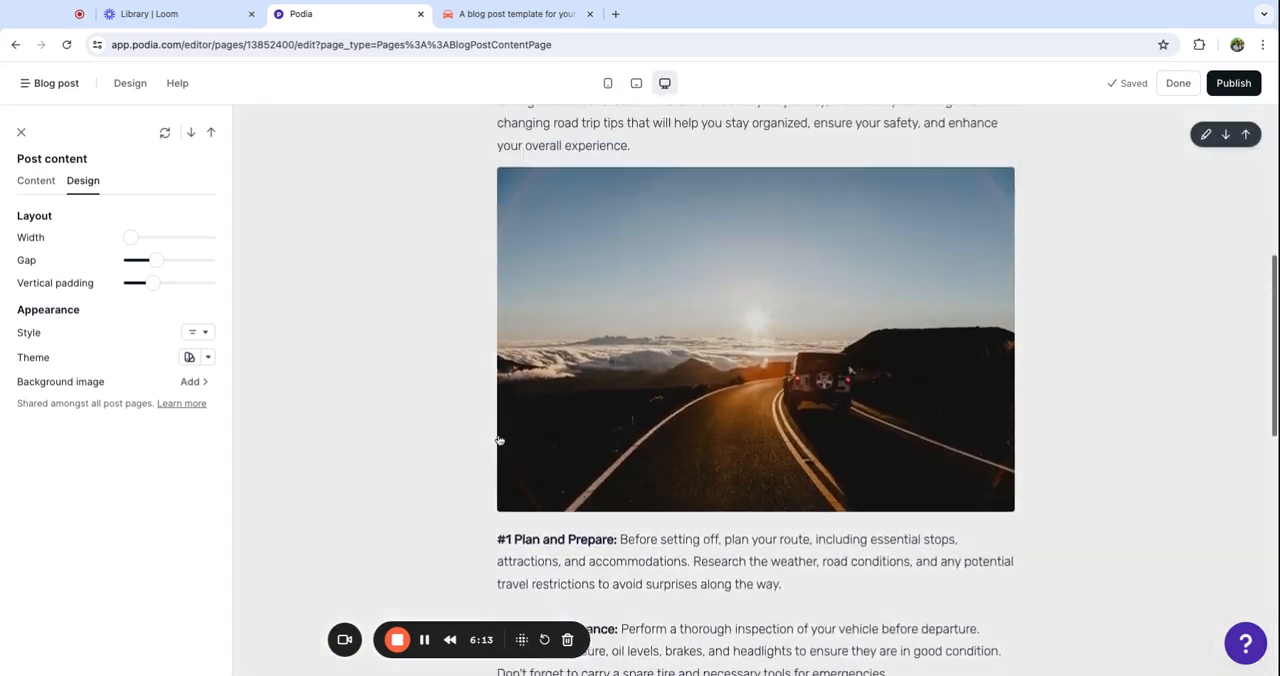
scroll(500, 437, up, 3)
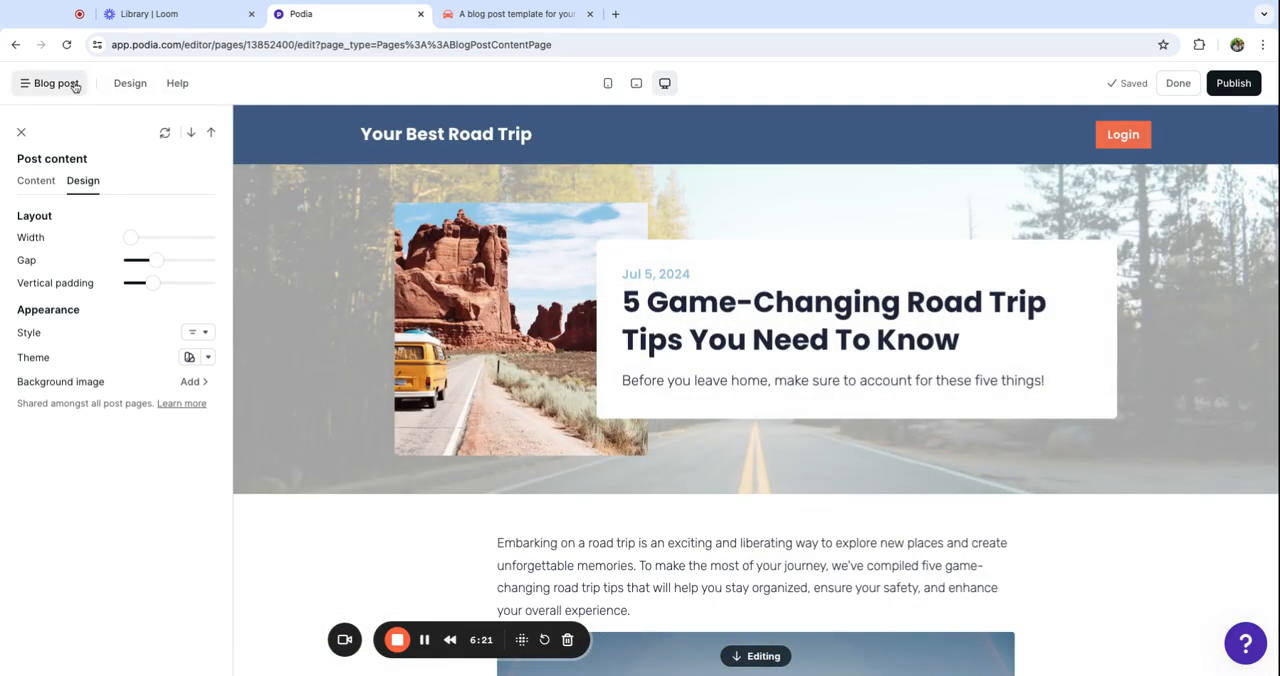
click(74, 86)
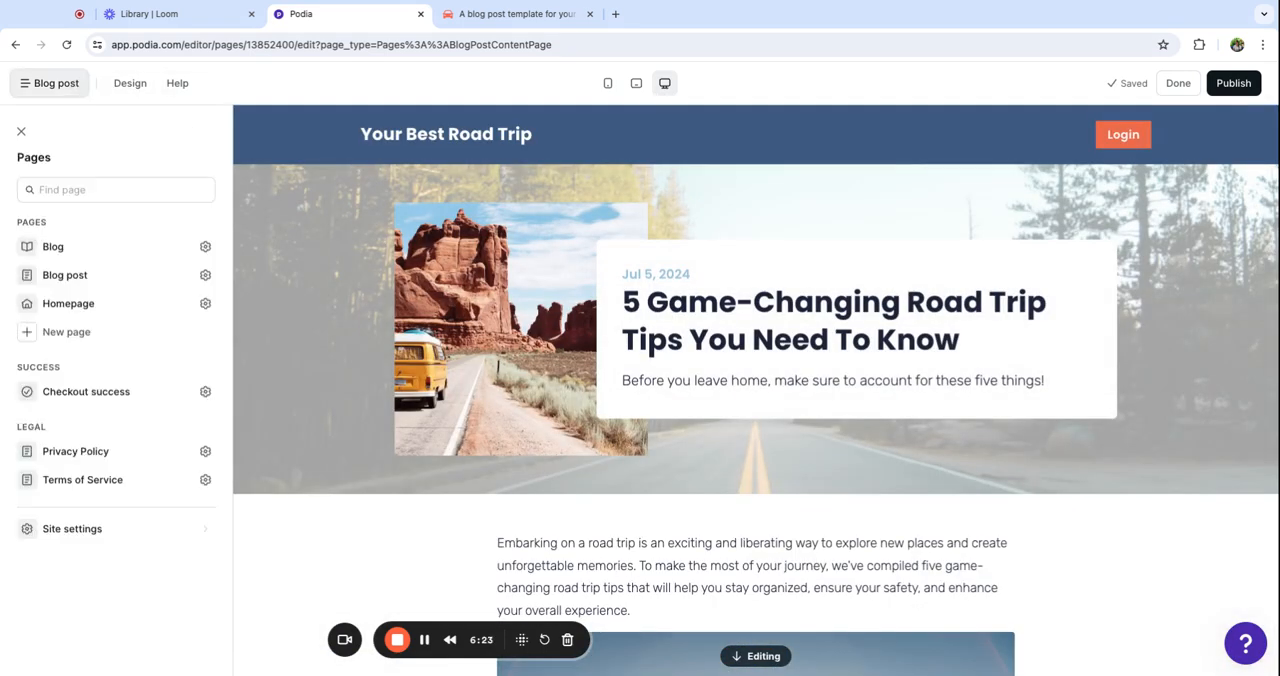
click(77, 313)
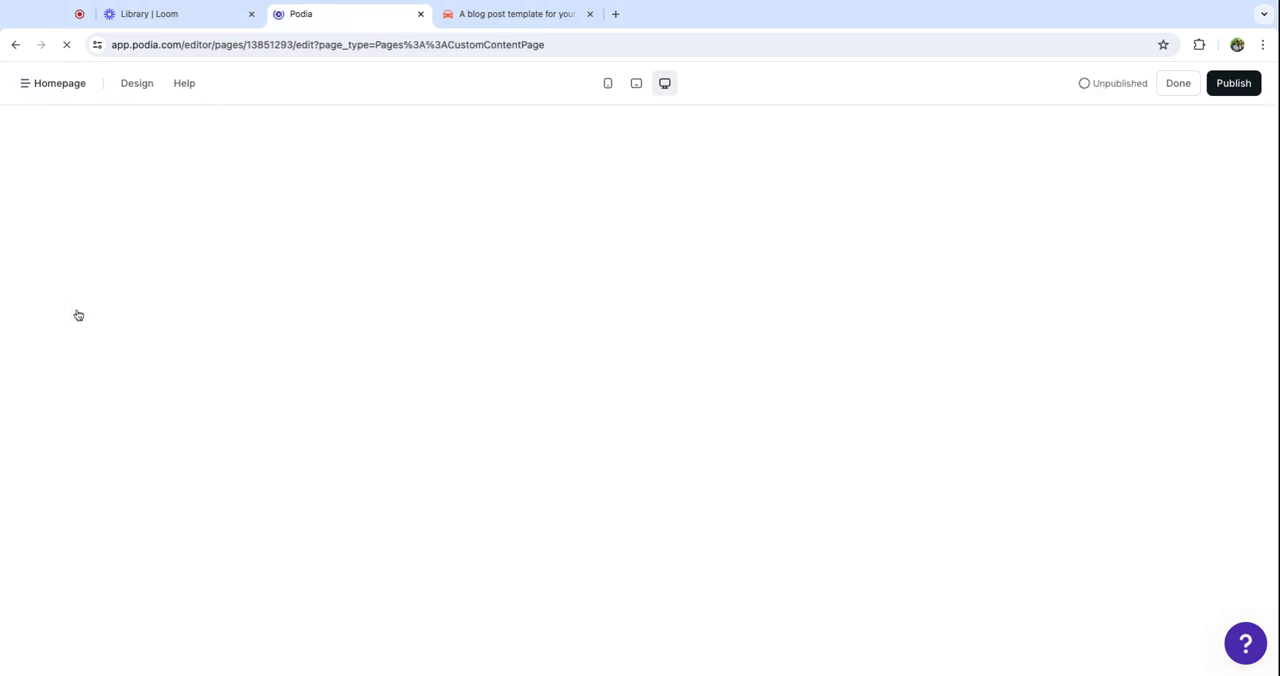
scroll(515, 372, down, 3)
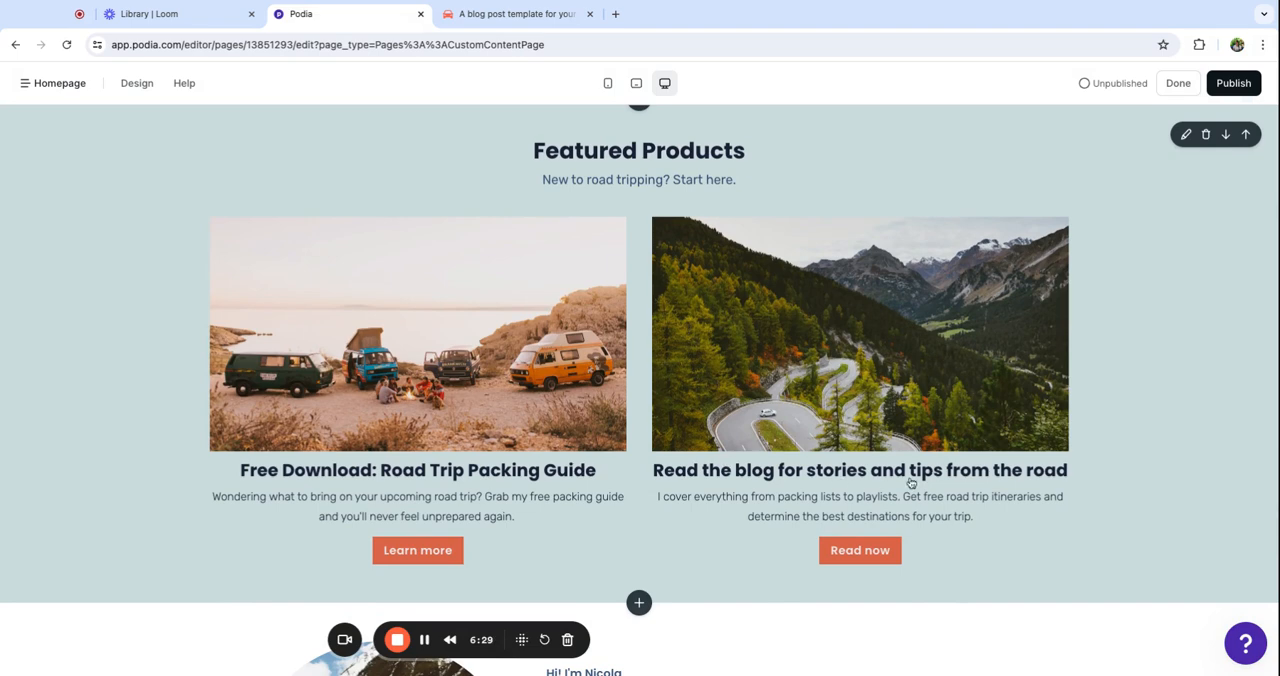
click(860, 558)
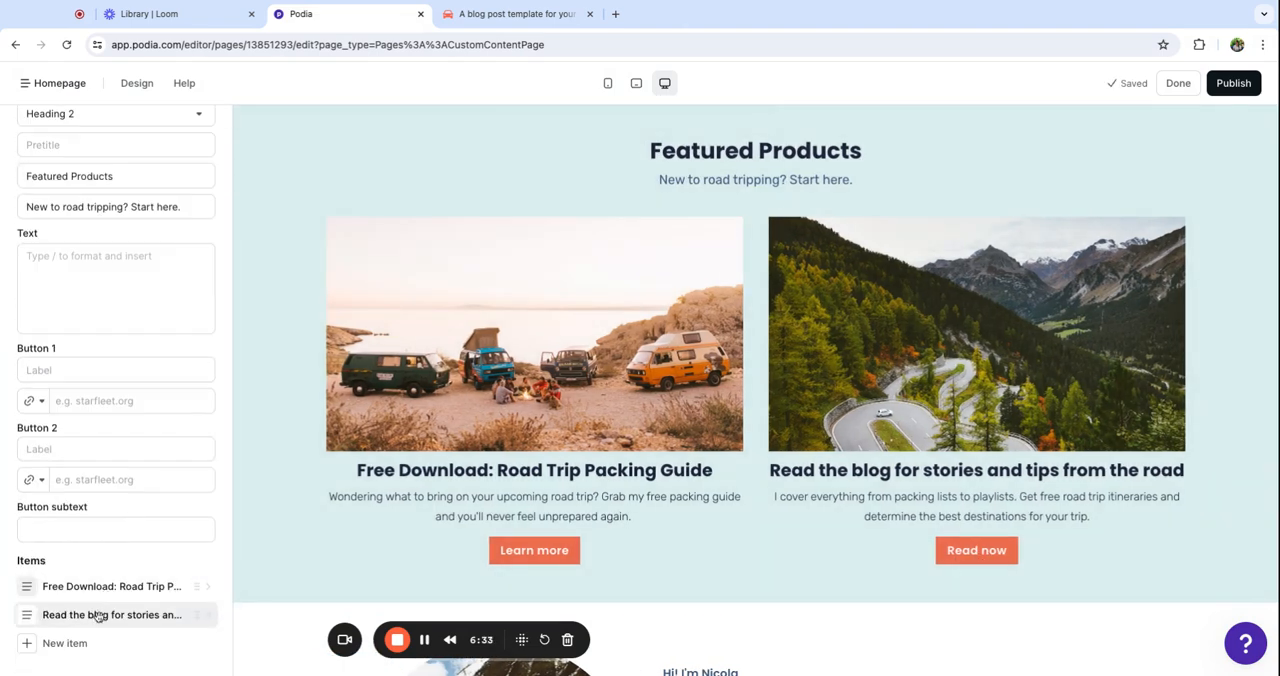
Link the Read now button of the "Read the blog for stories and tips from the road" item to the Blog page
click(99, 615)
scroll(84, 311, down, 3)
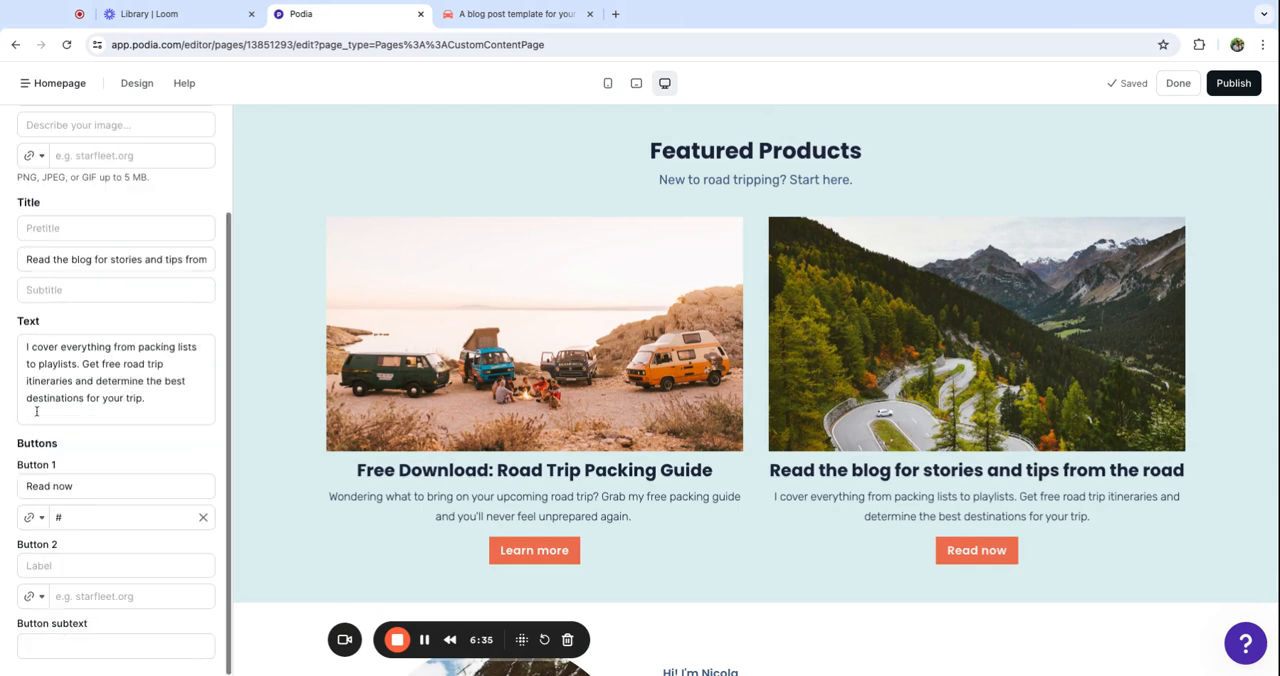
click(35, 518)
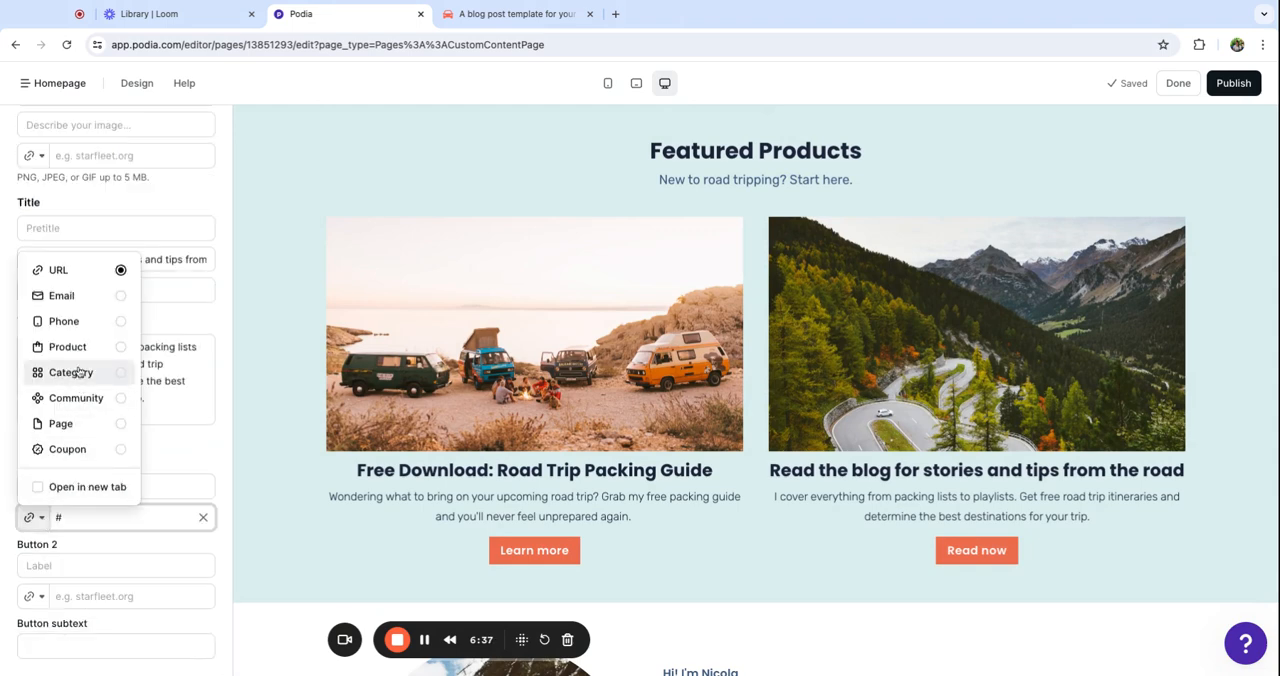
click(60, 423)
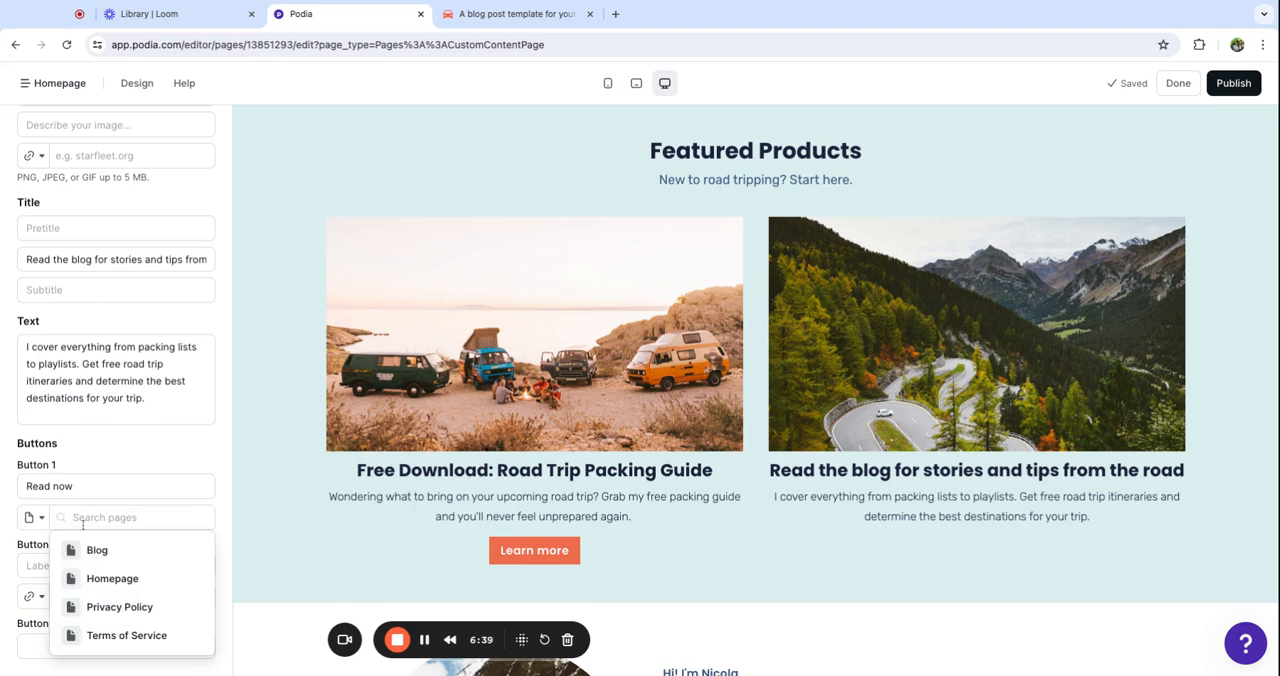
click(92, 553)
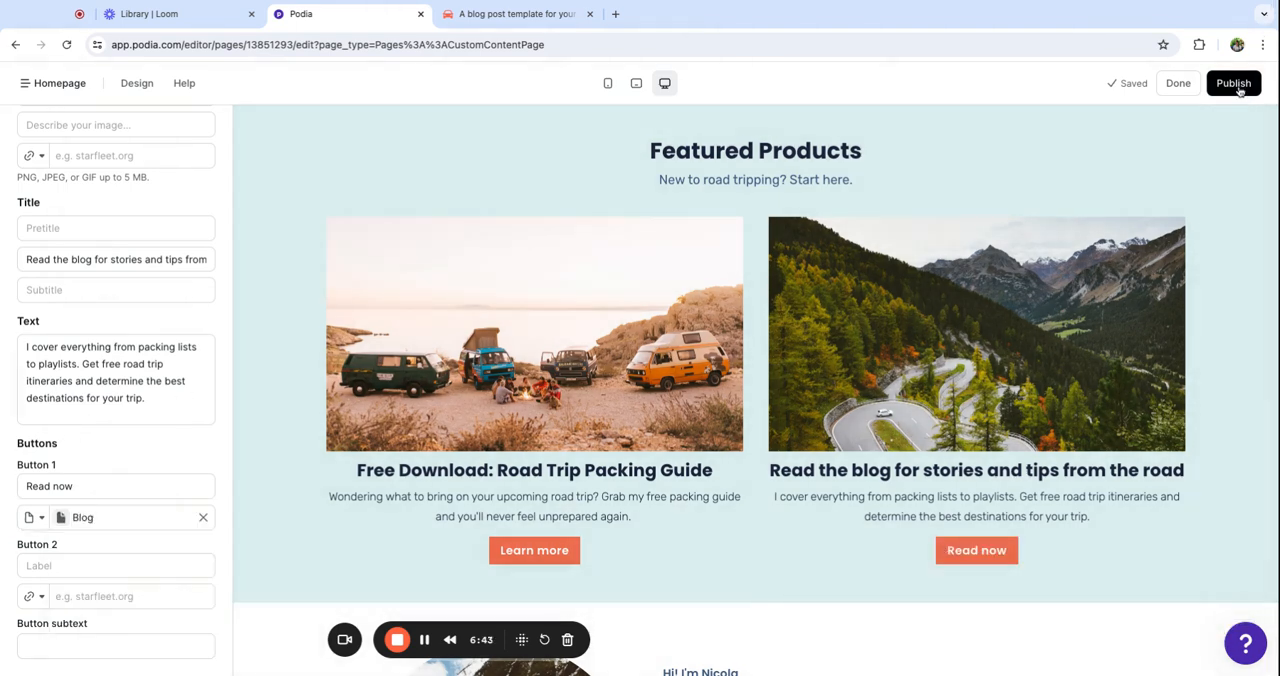
Publish the site and look through the live Blog page, reached from the homepage's Read now button
click(1236, 86)
click(1122, 88)
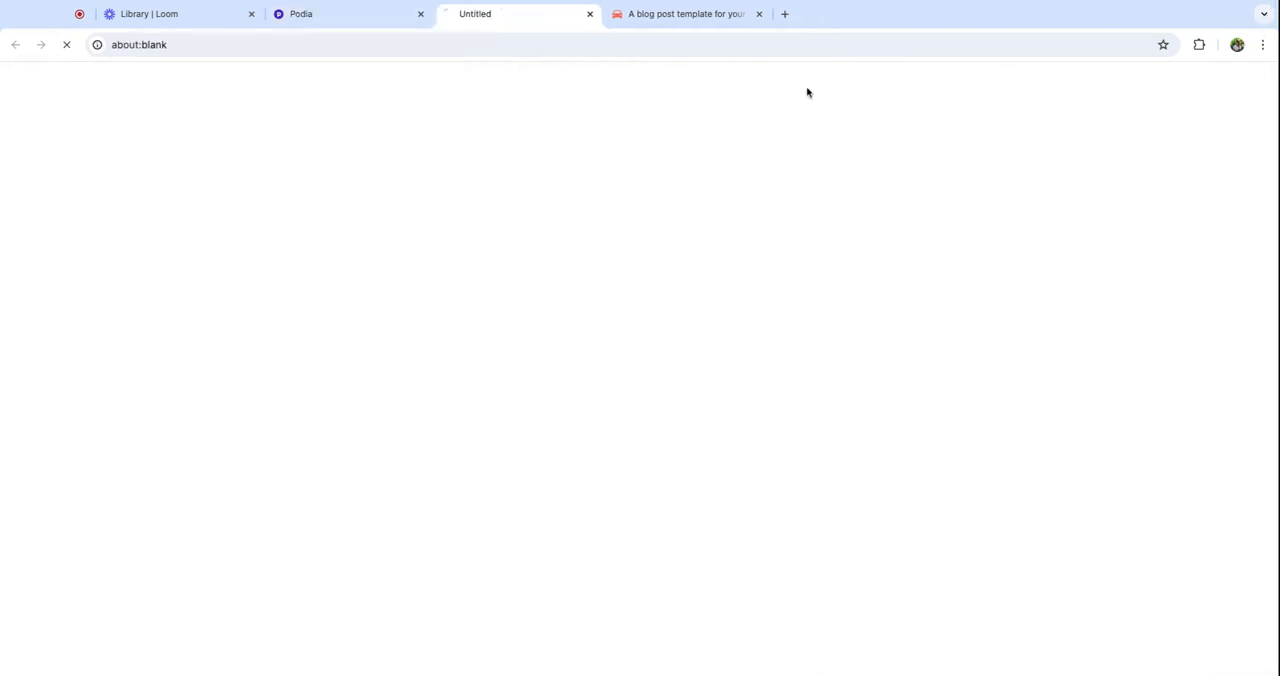
scroll(546, 388, down, 5)
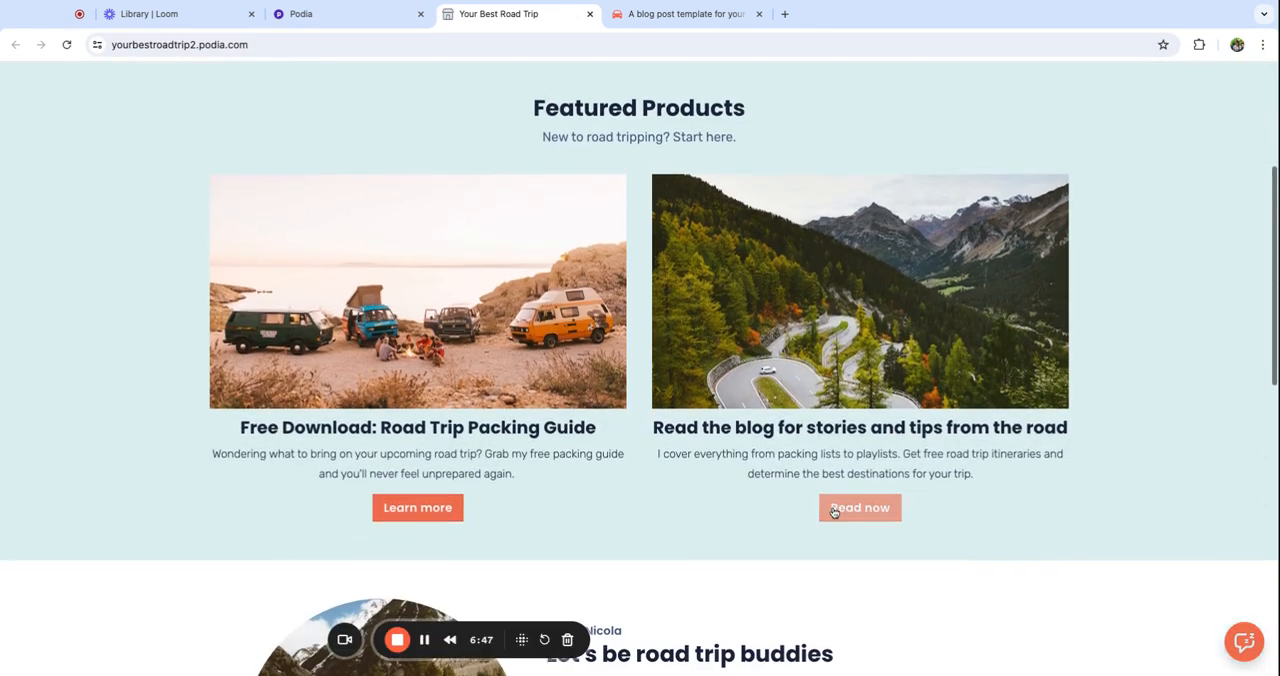
scroll(574, 326, down, 3)
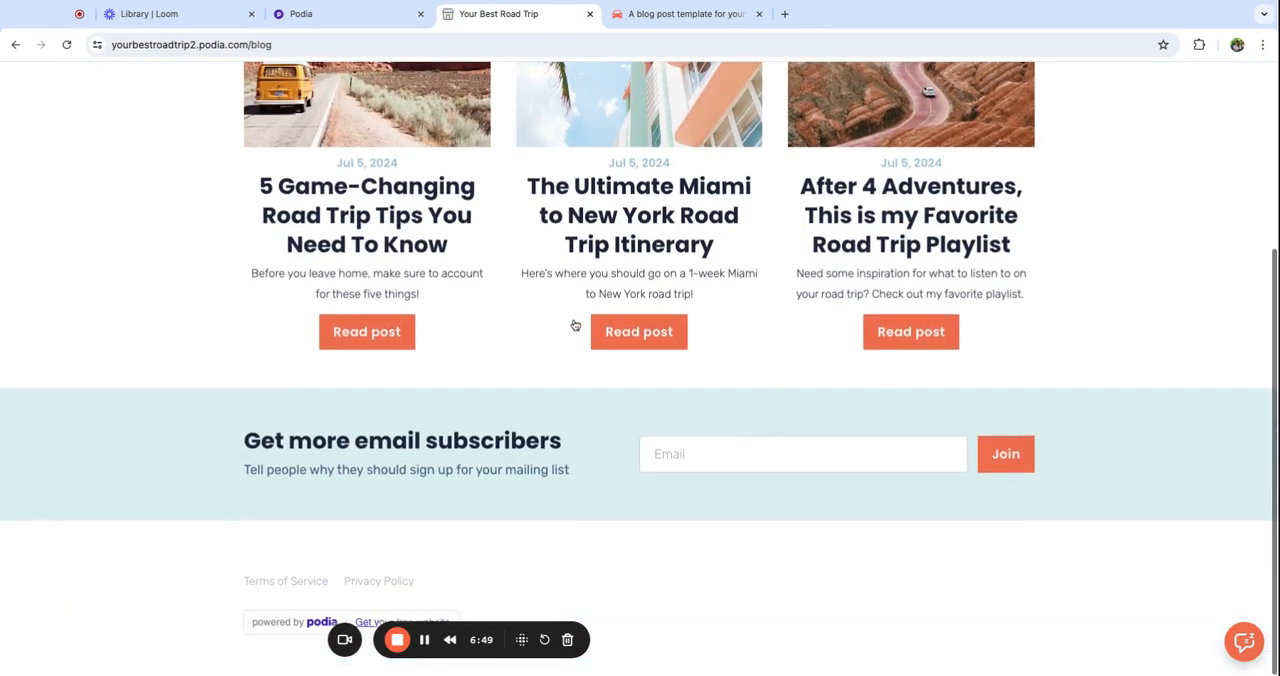
scroll(574, 327, up, 3)
scroll(574, 326, down, 2)
scroll(573, 327, up, 2)
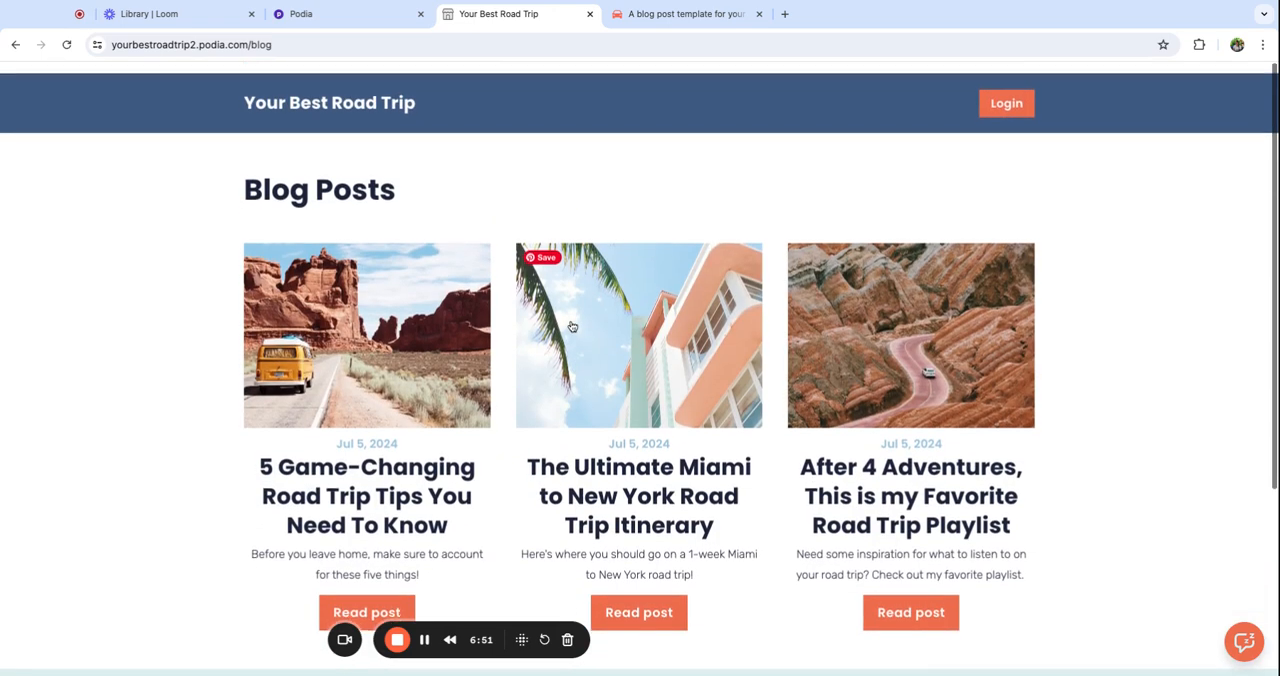